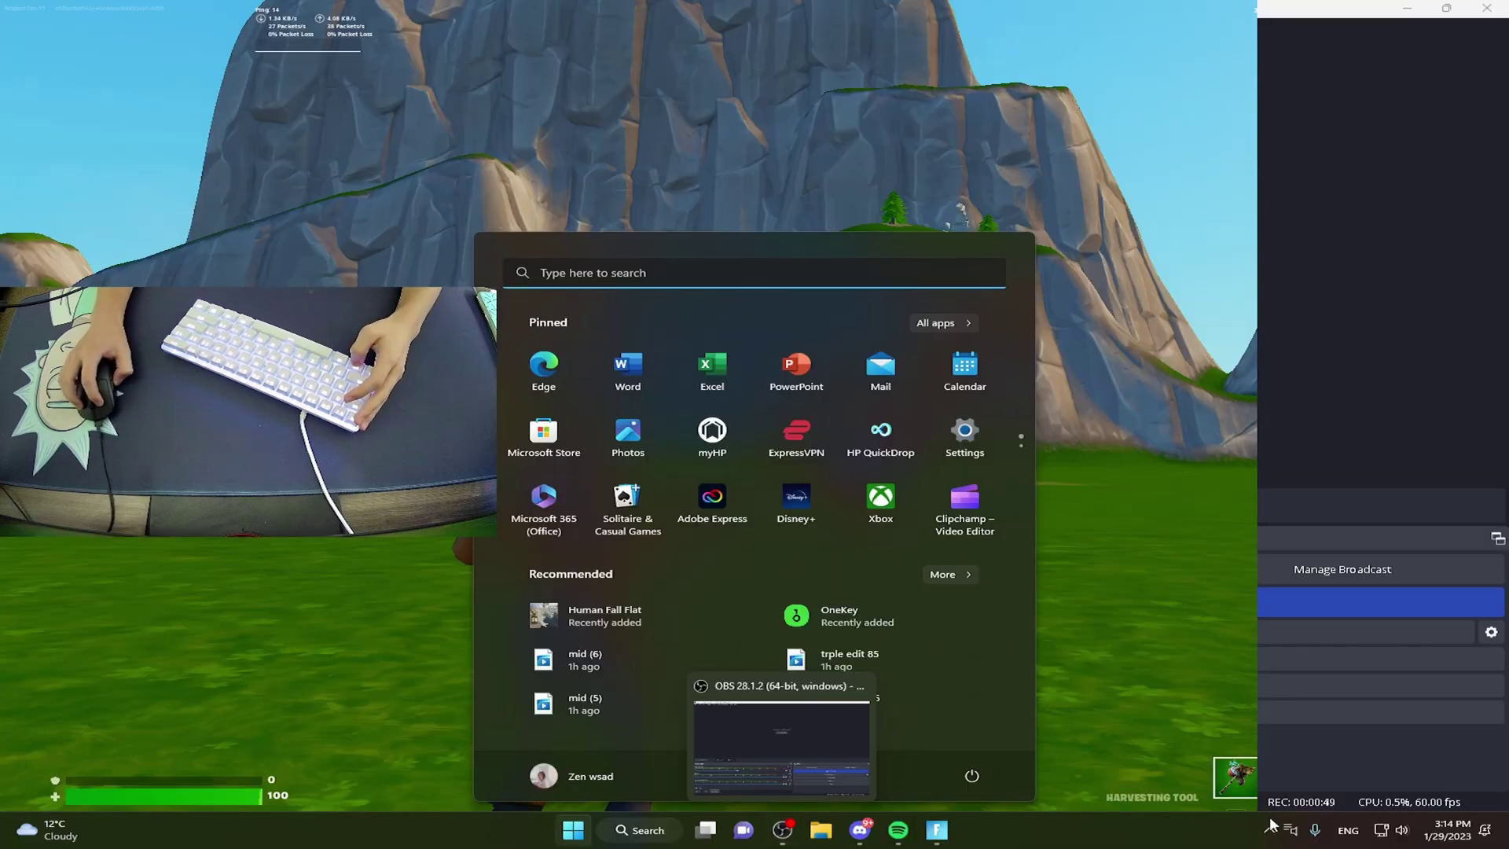
Review Fortnite's Video settings (VSync off, unlimited frame rate, Near view distance, Low textures), then close them
left_click(1269, 830)
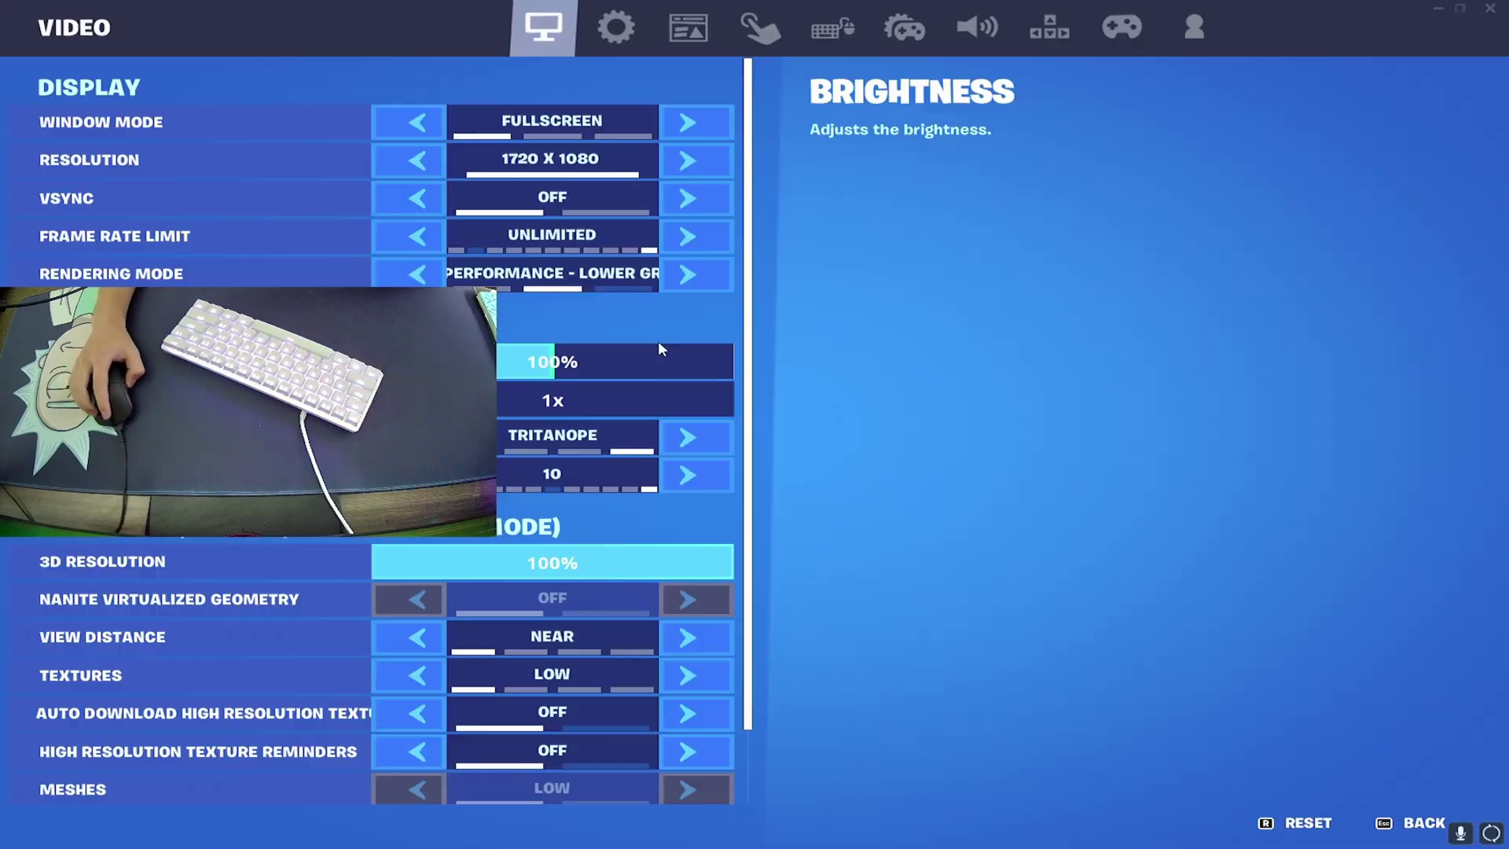
scroll(643, 341, "down", 1)
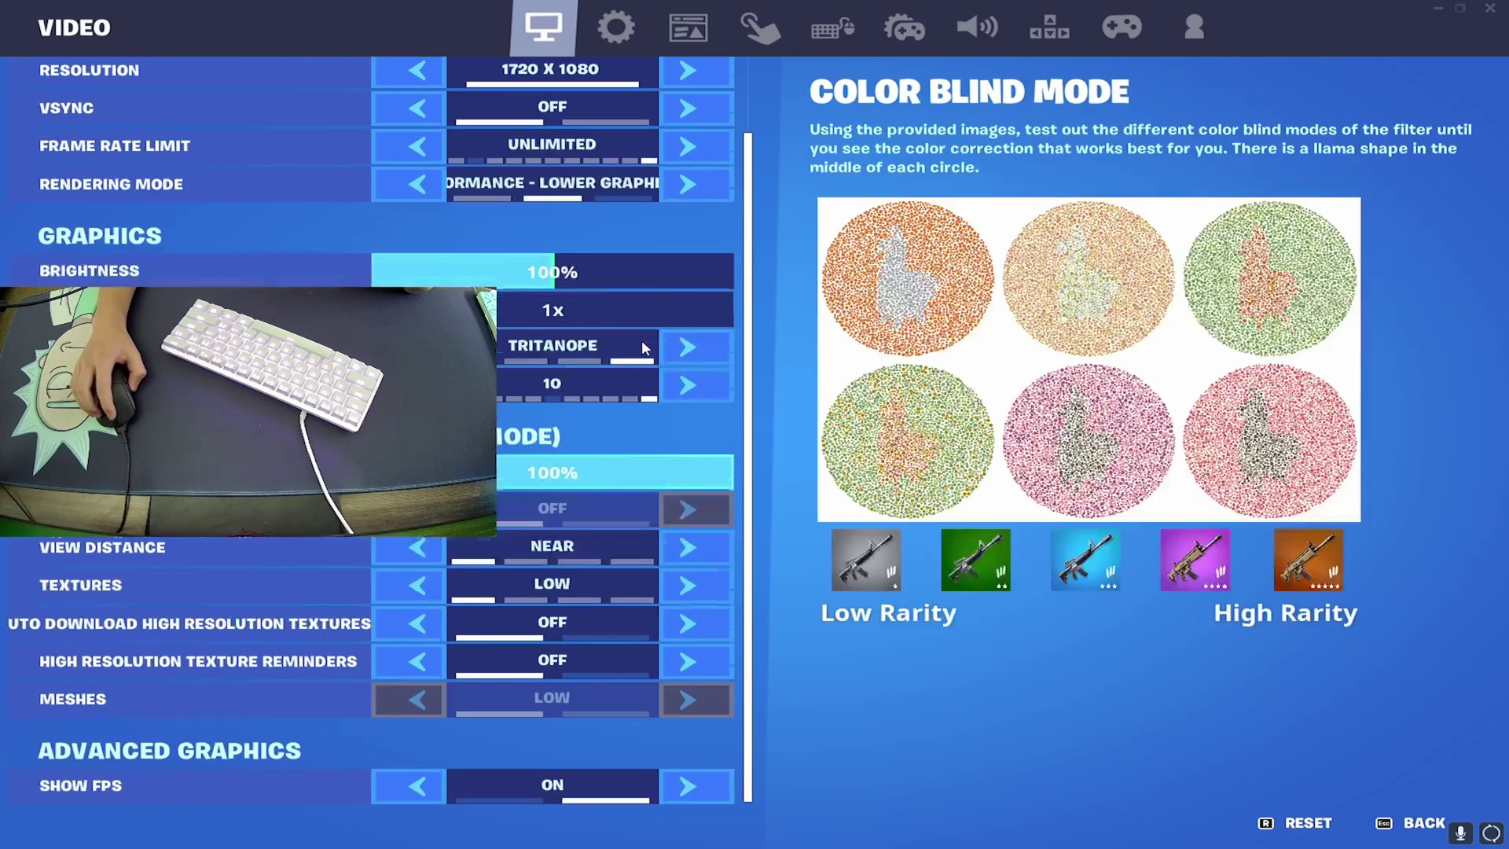
scroll(645, 338, "up", 1)
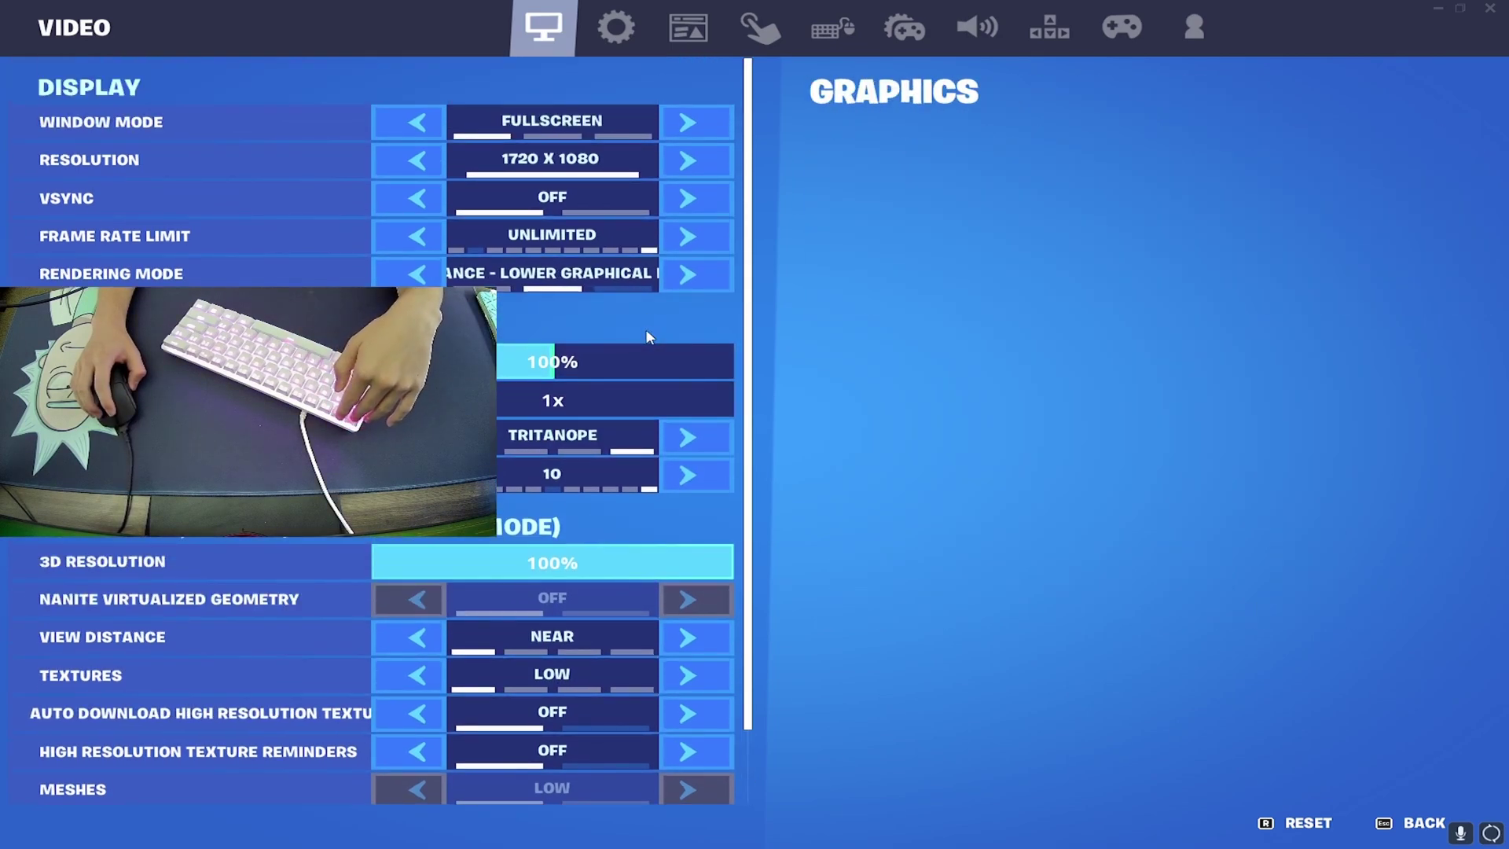
key("Escape")
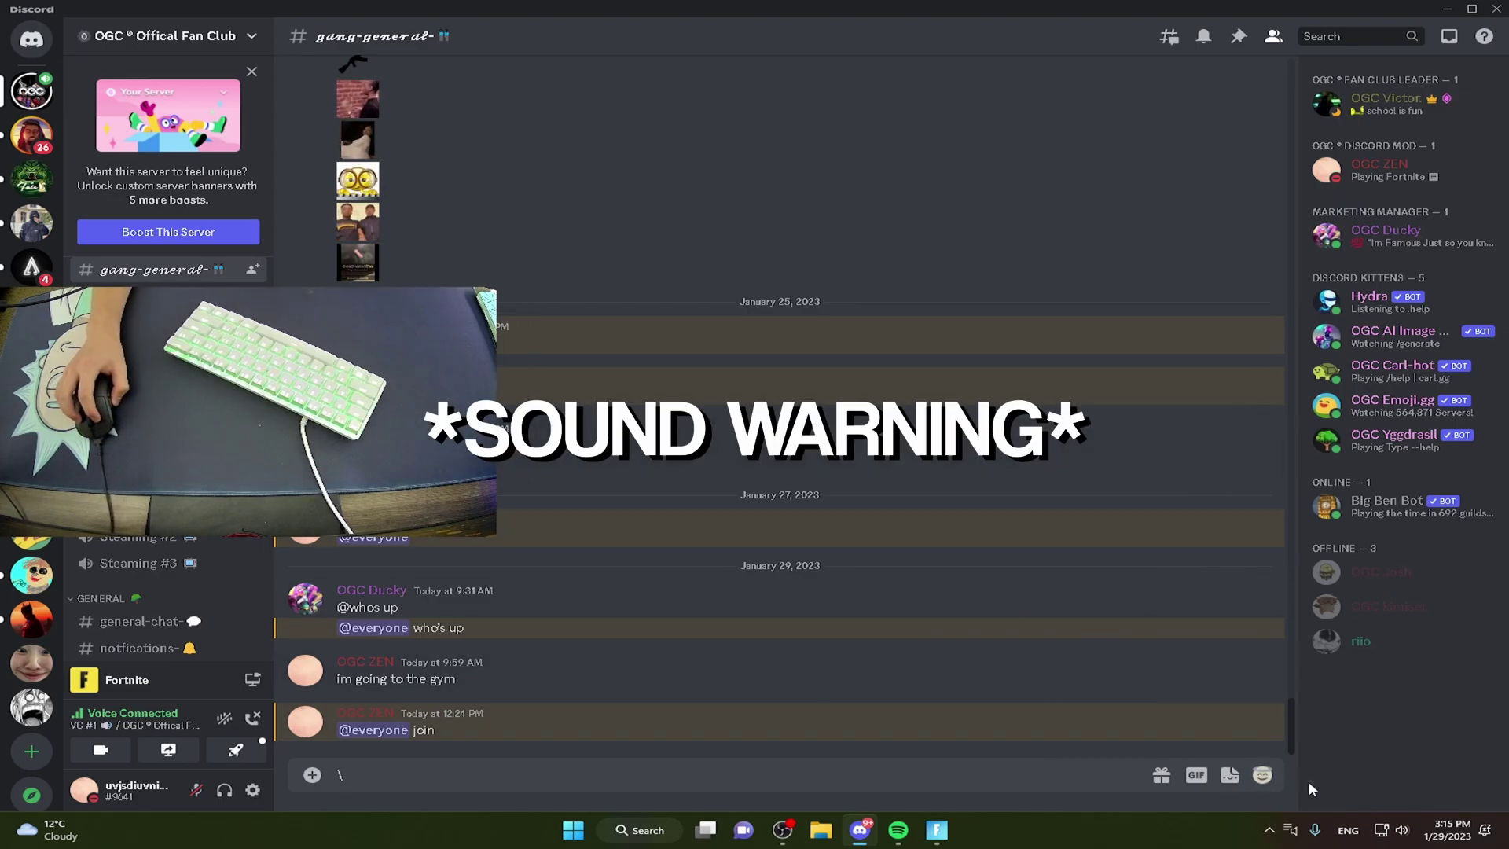
Quit Discord and Spotify from the hidden taskbar tray icons
left_click(1269, 830)
right_click(1305, 789)
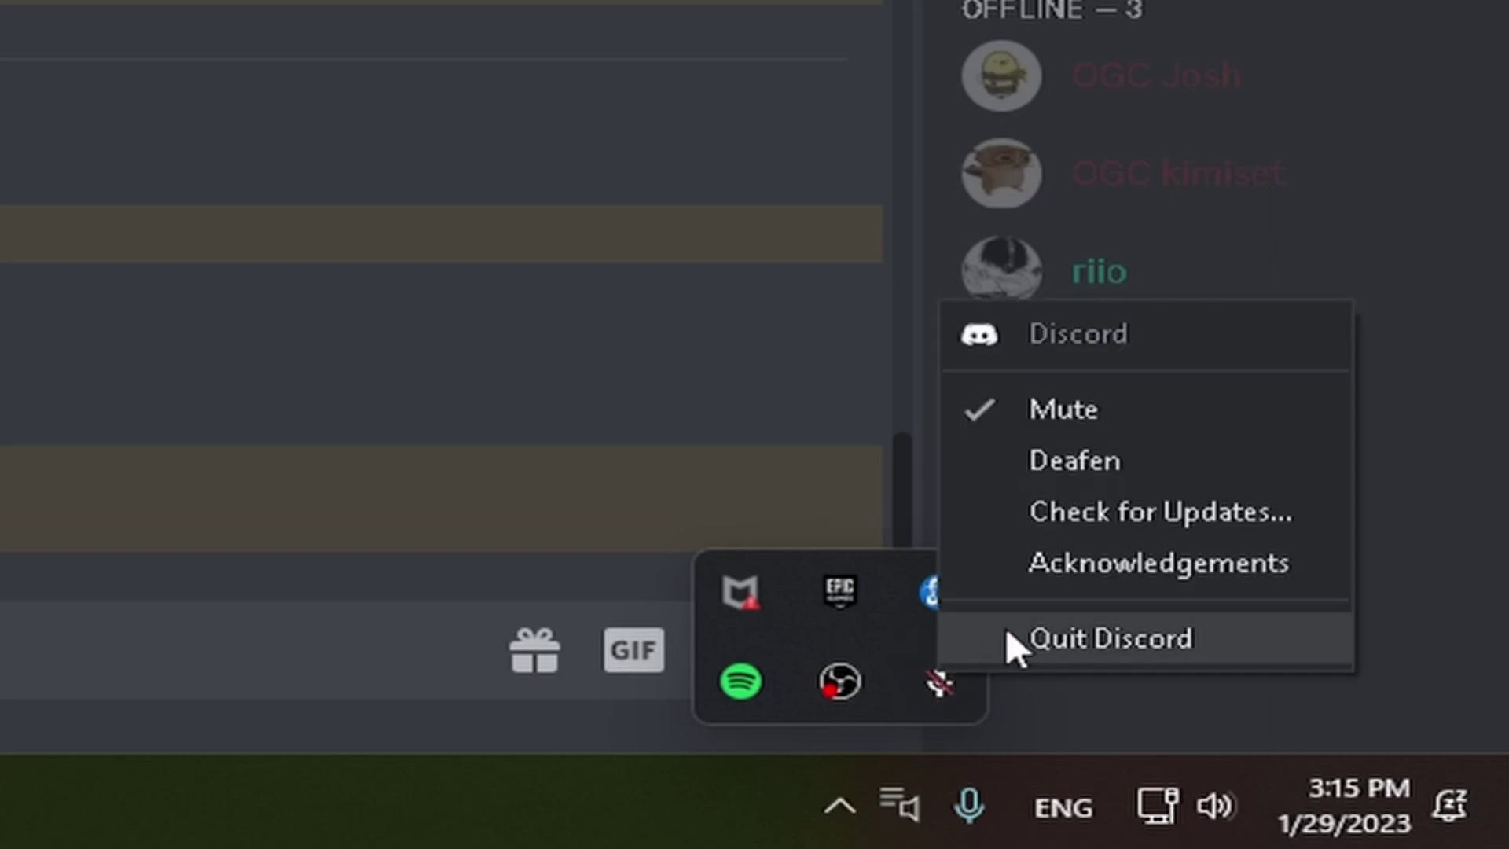
left_click(1008, 628)
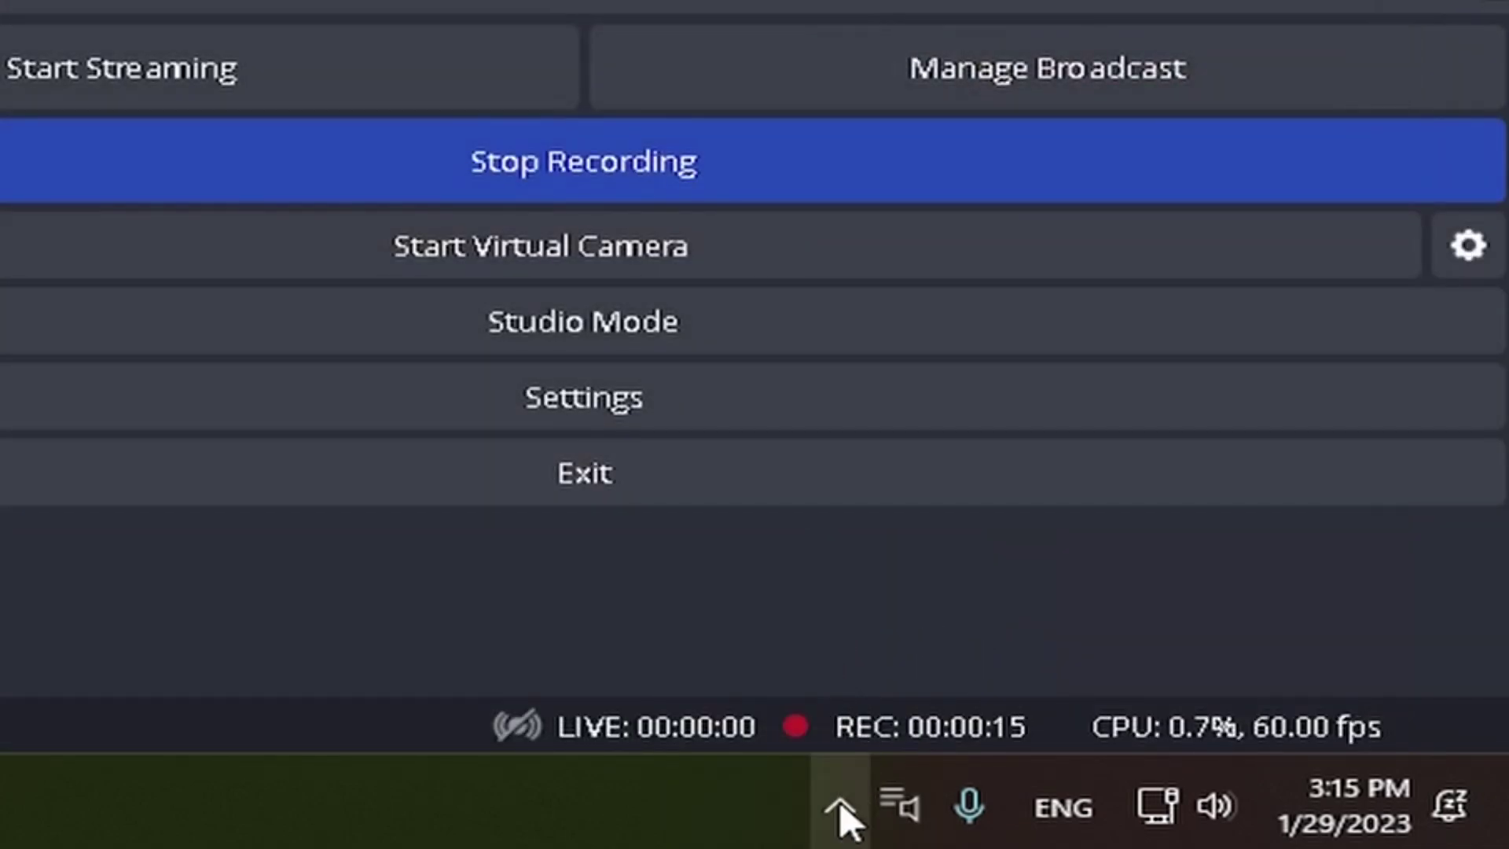
left_click(840, 806)
right_click(757, 666)
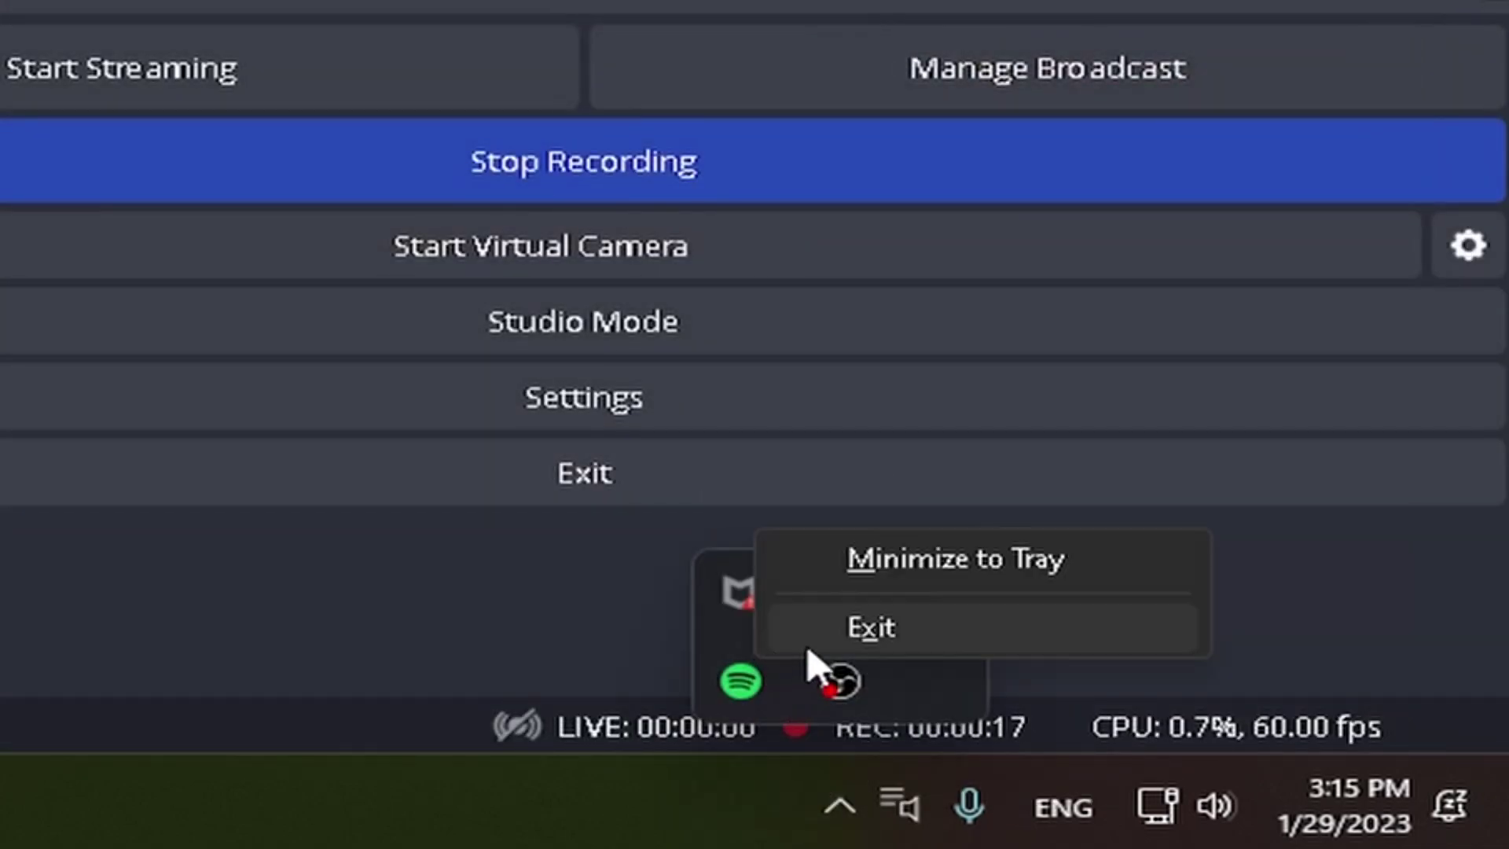
left_click(810, 649)
Exit Battle.net and the Epic Games launcher, then check which tray apps remain running
right_click(790, 683)
left_click(849, 643)
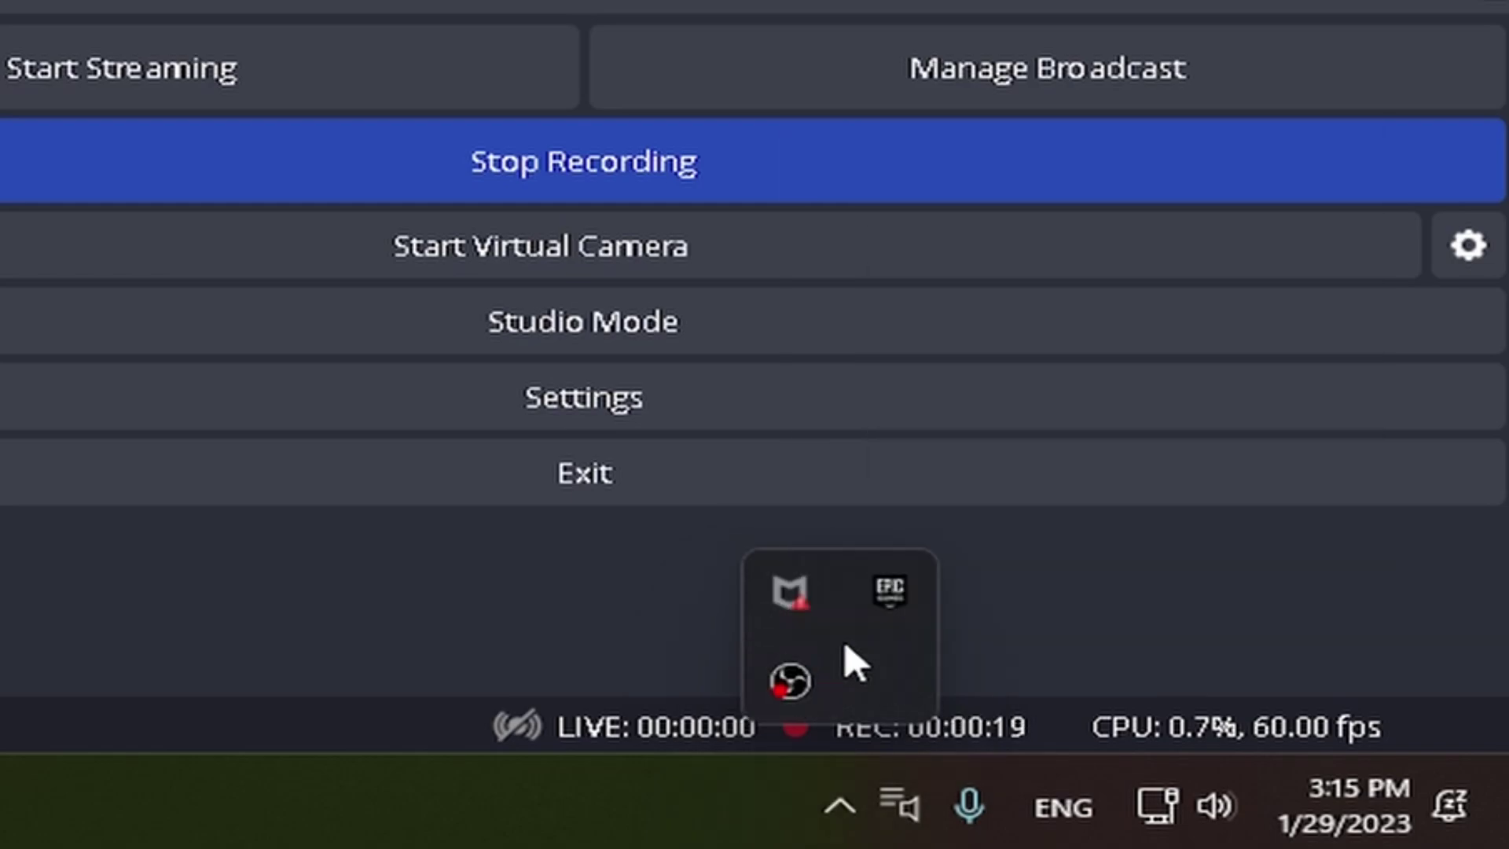
right_click(890, 603)
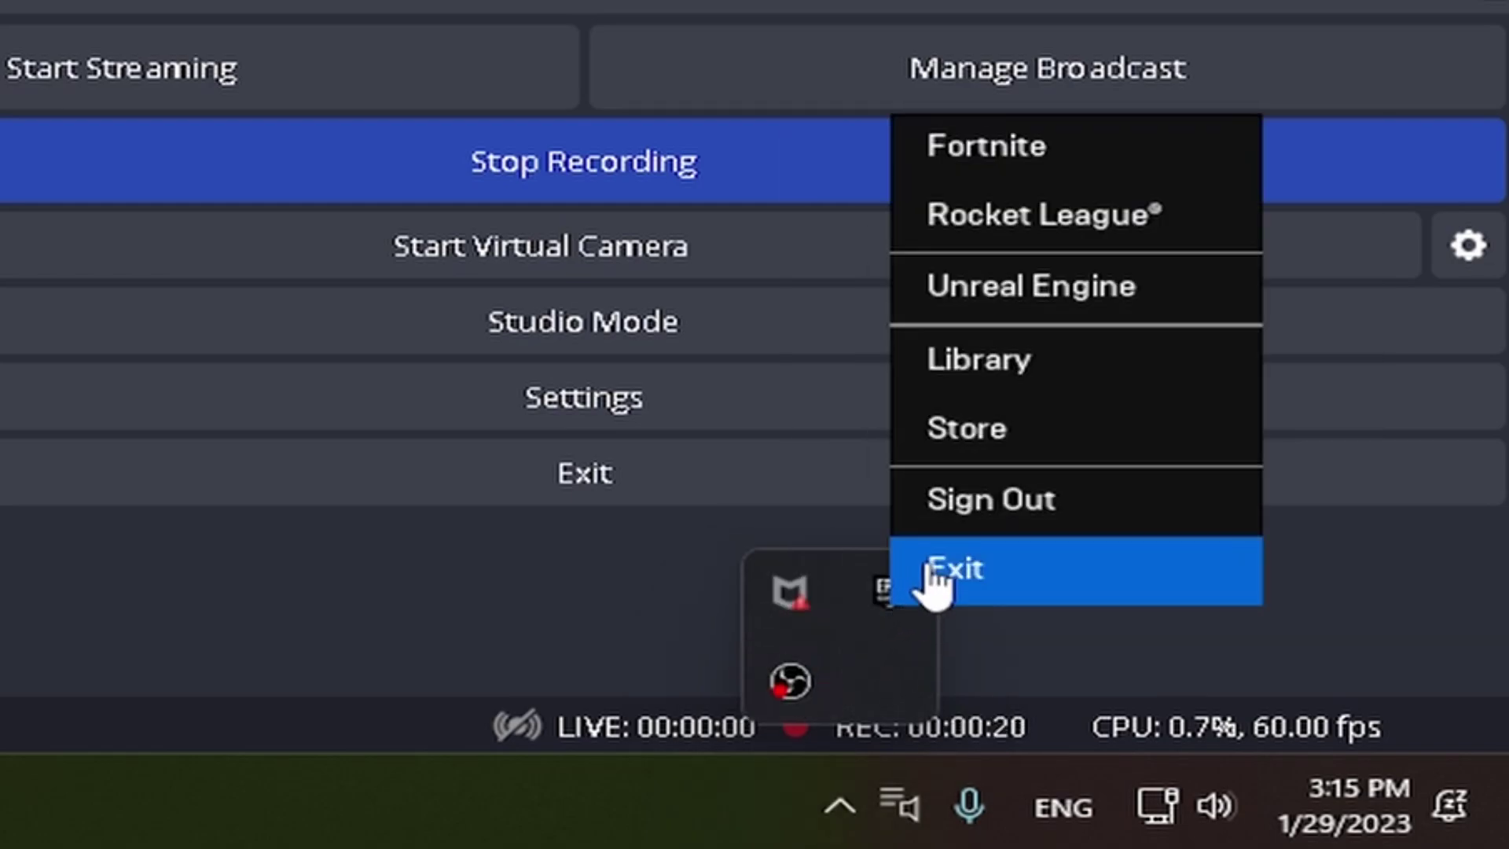
left_click(977, 586)
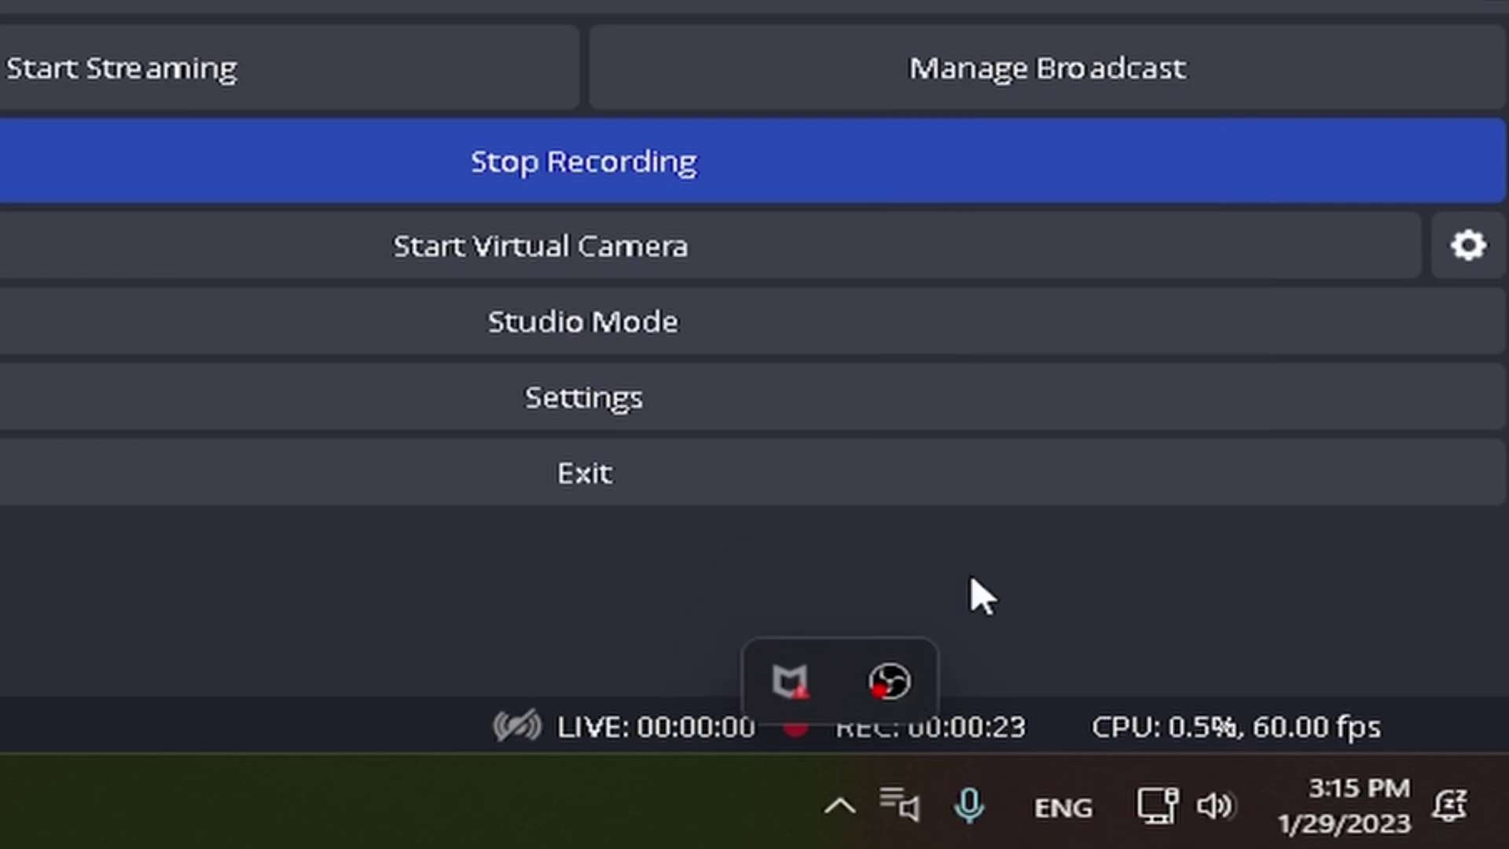
left_click(968, 595)
left_click(838, 804)
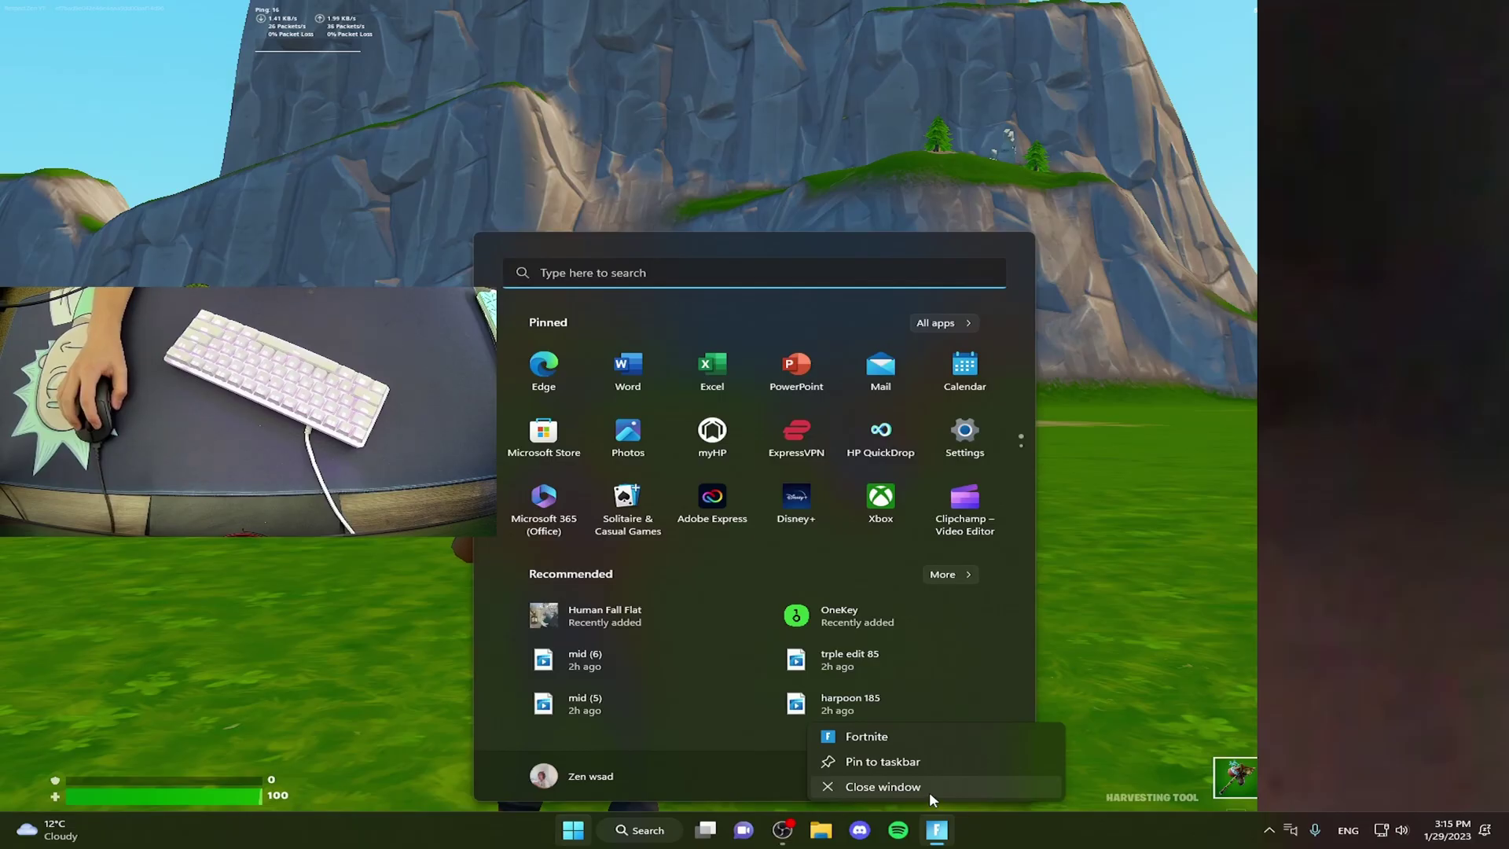
Close Fortnite and browse the recordings in File Explorer's Videos folder
left_click(931, 789)
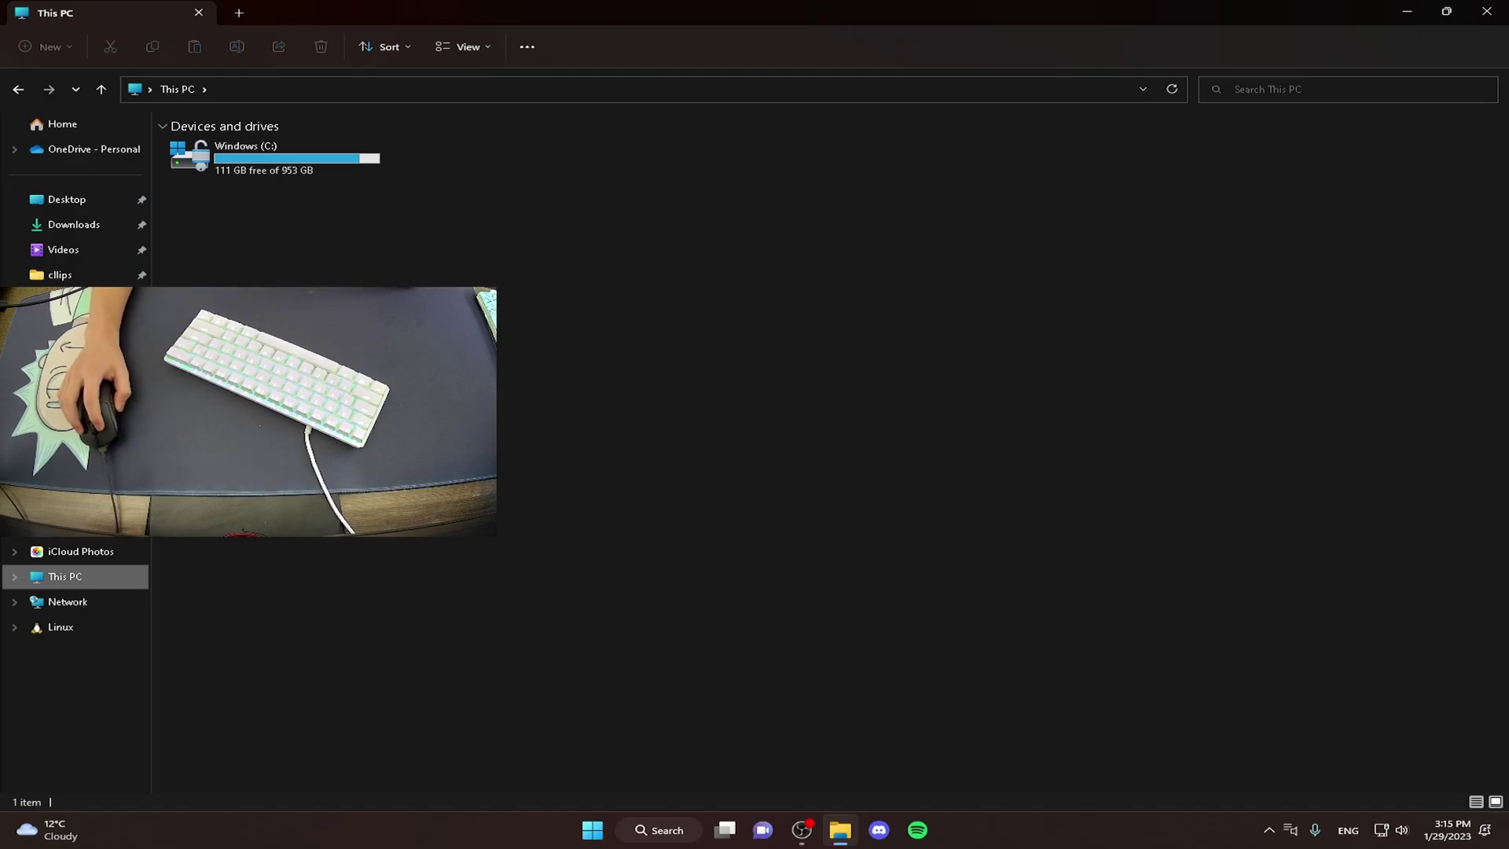
left_click(62, 251)
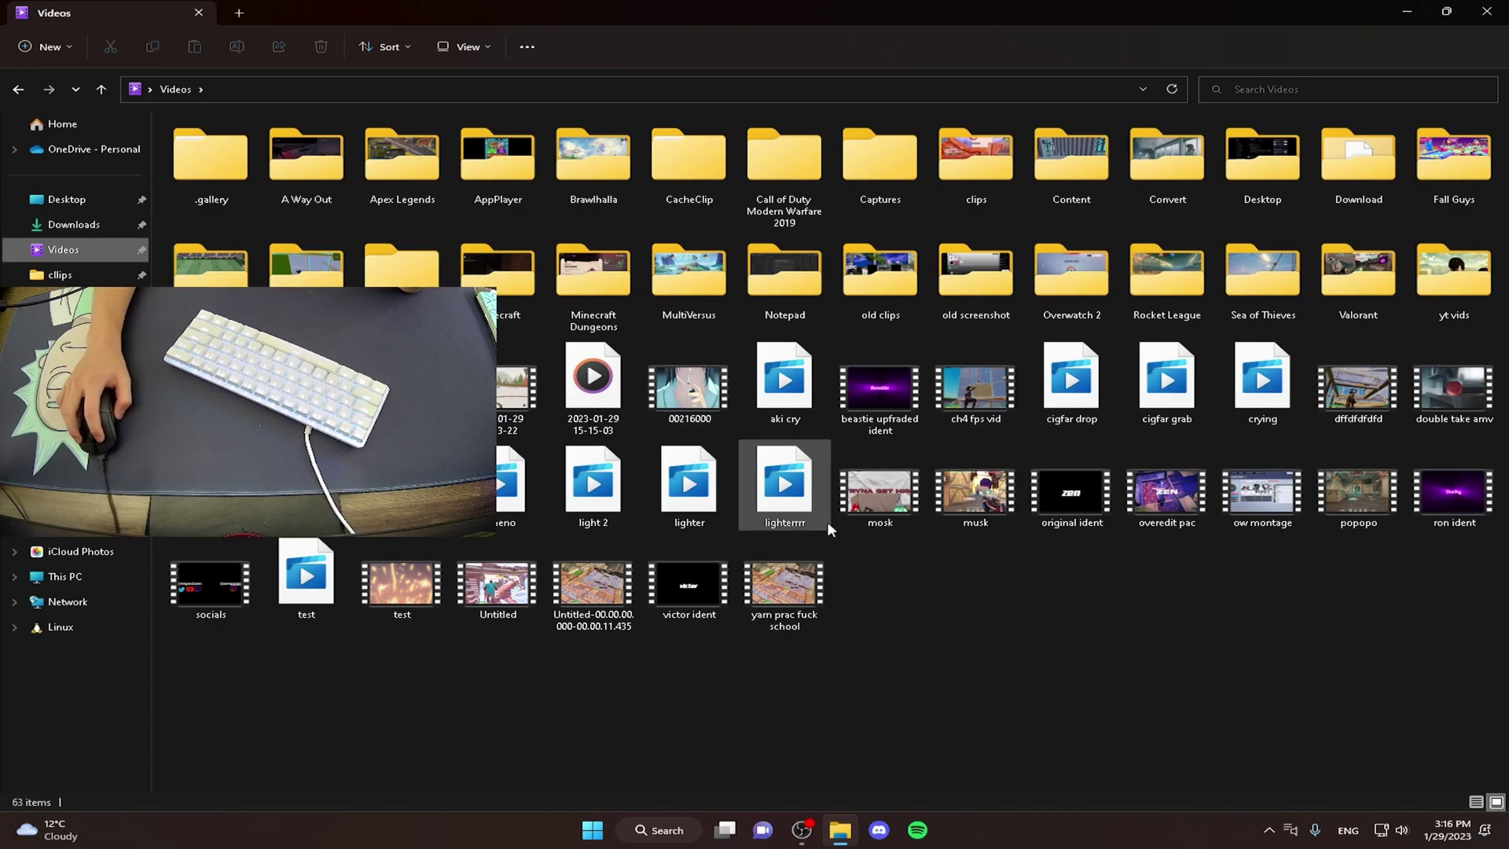
left_click_drag(1458, 618, 224, 130)
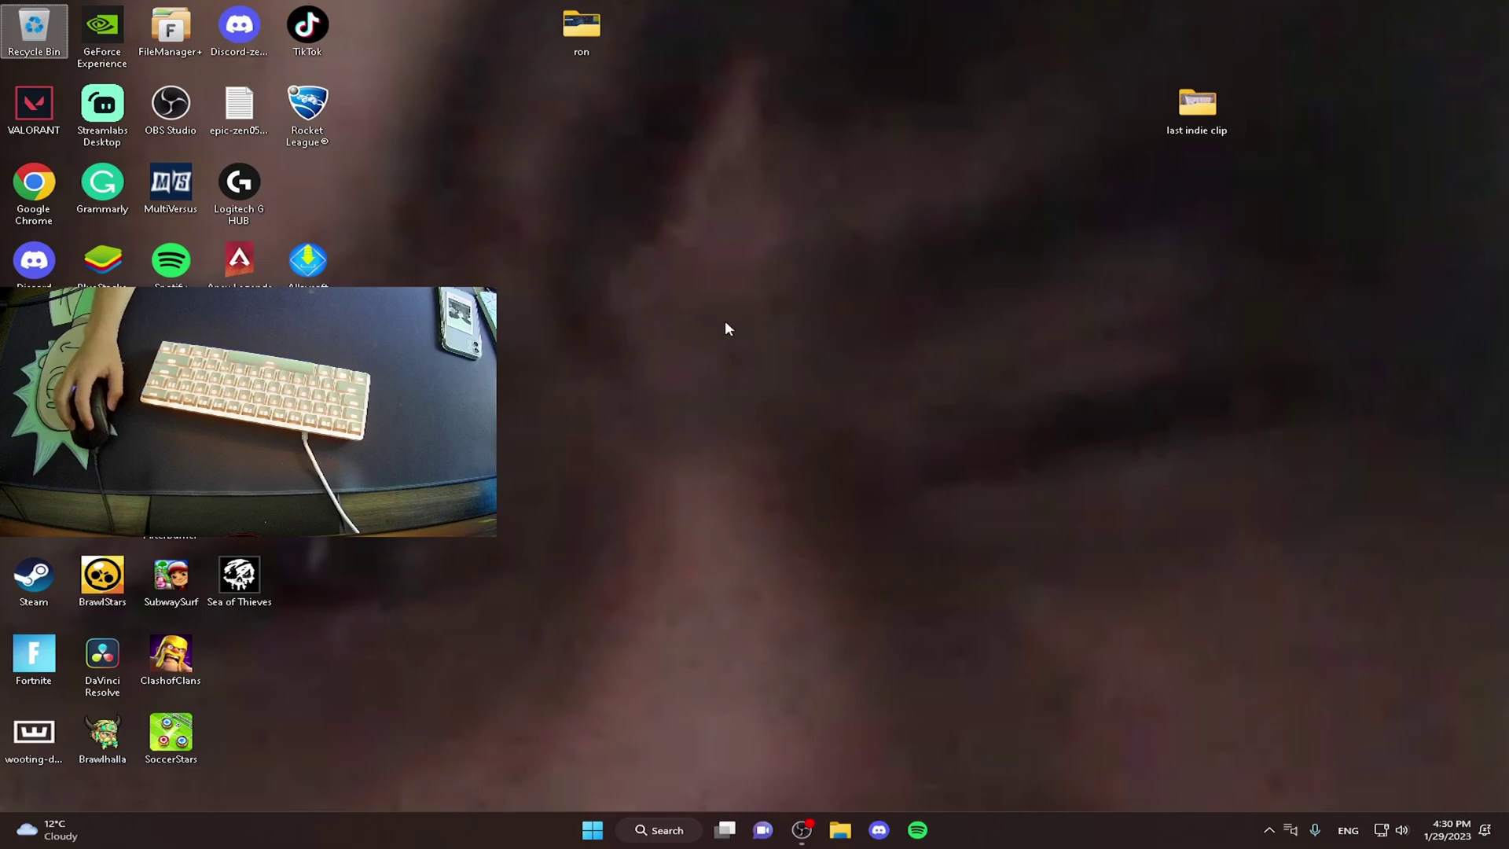
Show This PC in File Explorer, with Windows (C:) at 343 GB free of 953 GB
left_click(840, 830)
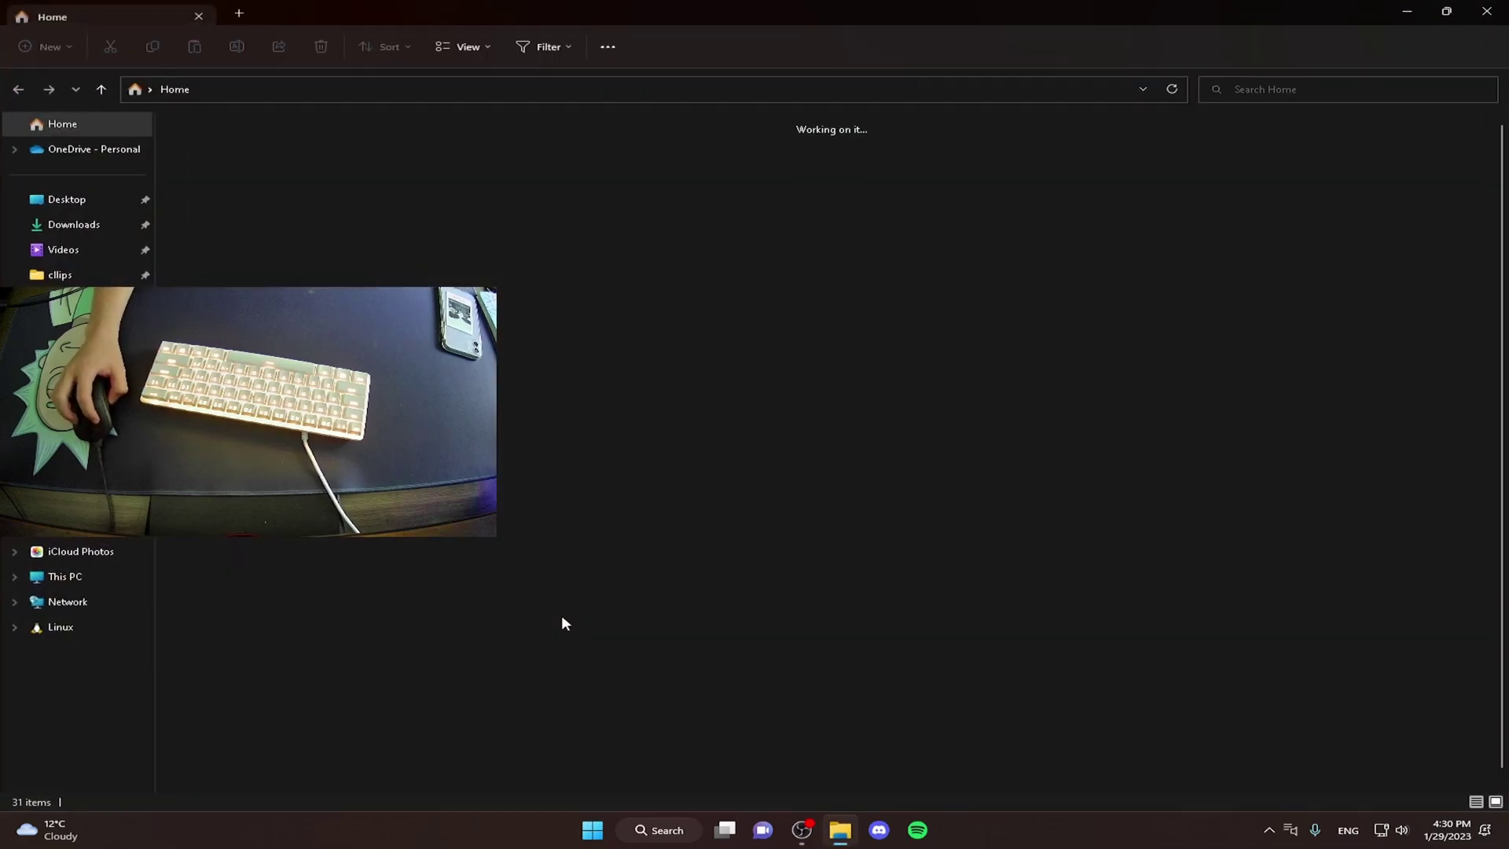
left_click(92, 583)
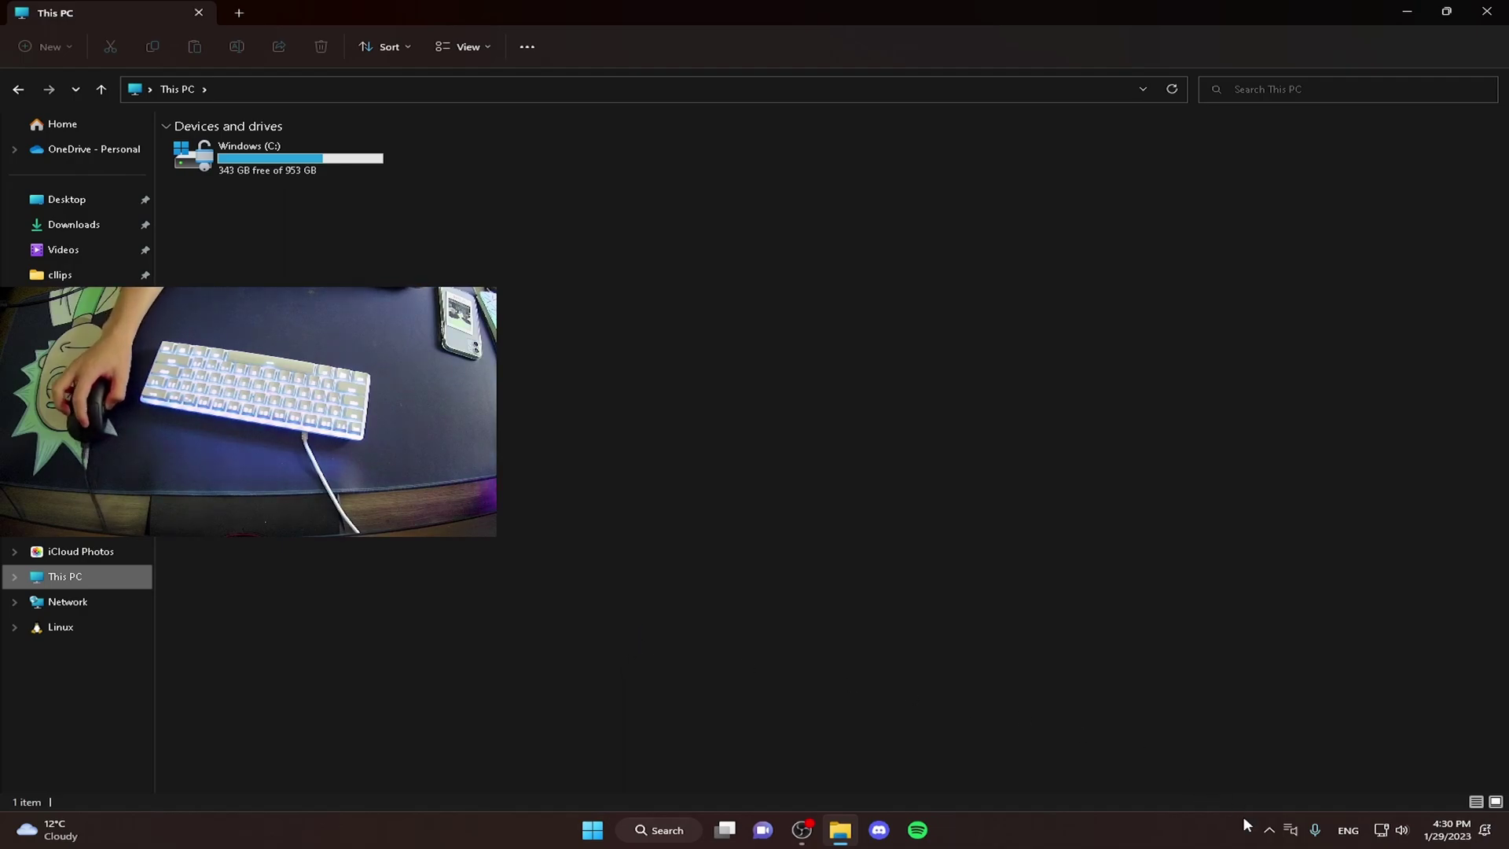
left_click(1269, 831)
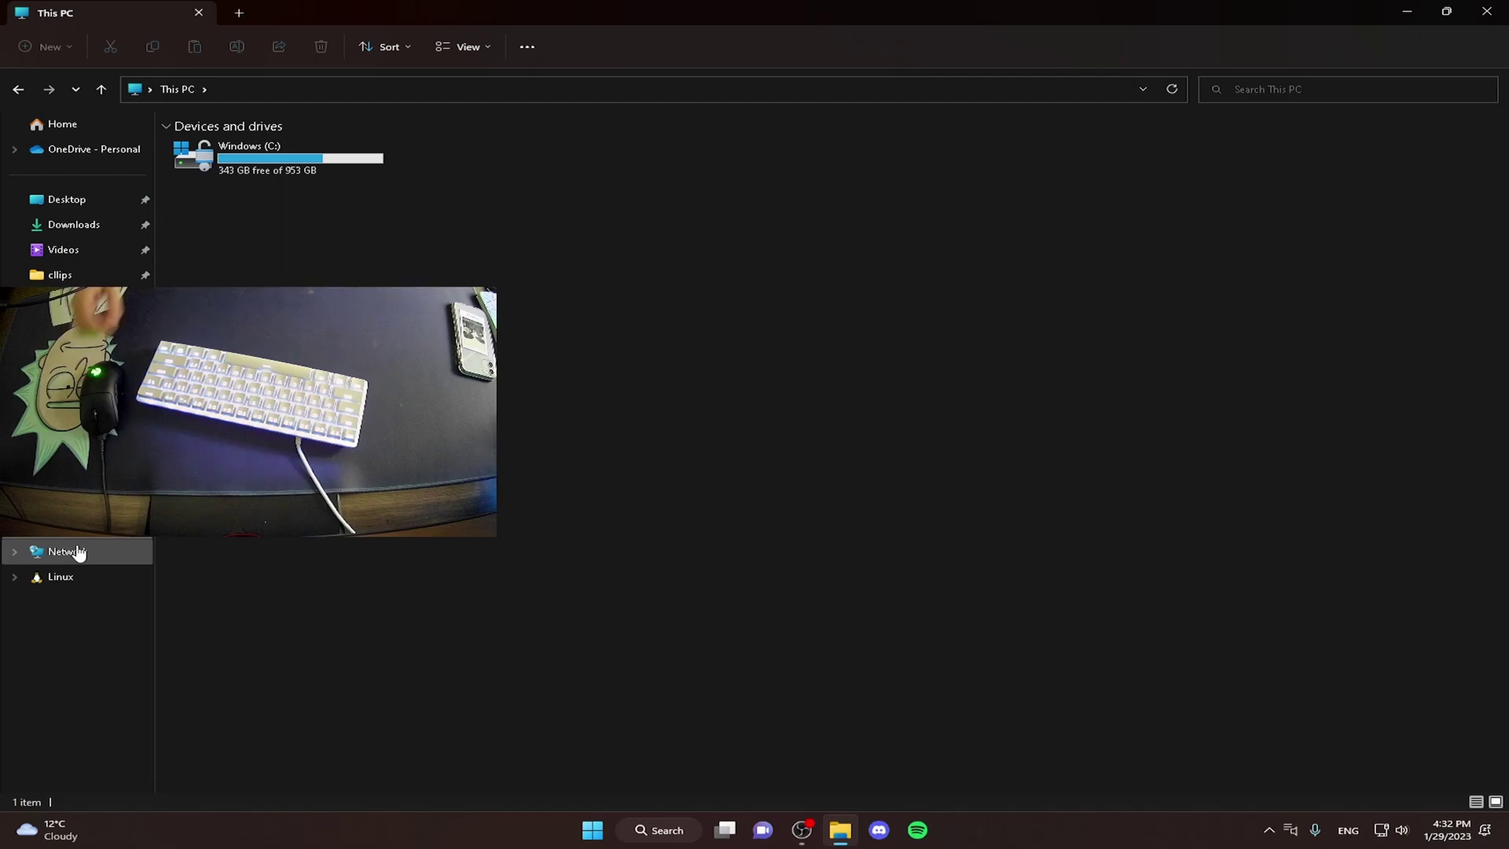
Launch the Windows Settings app from search
key("super")
type("settings")
key("Return")
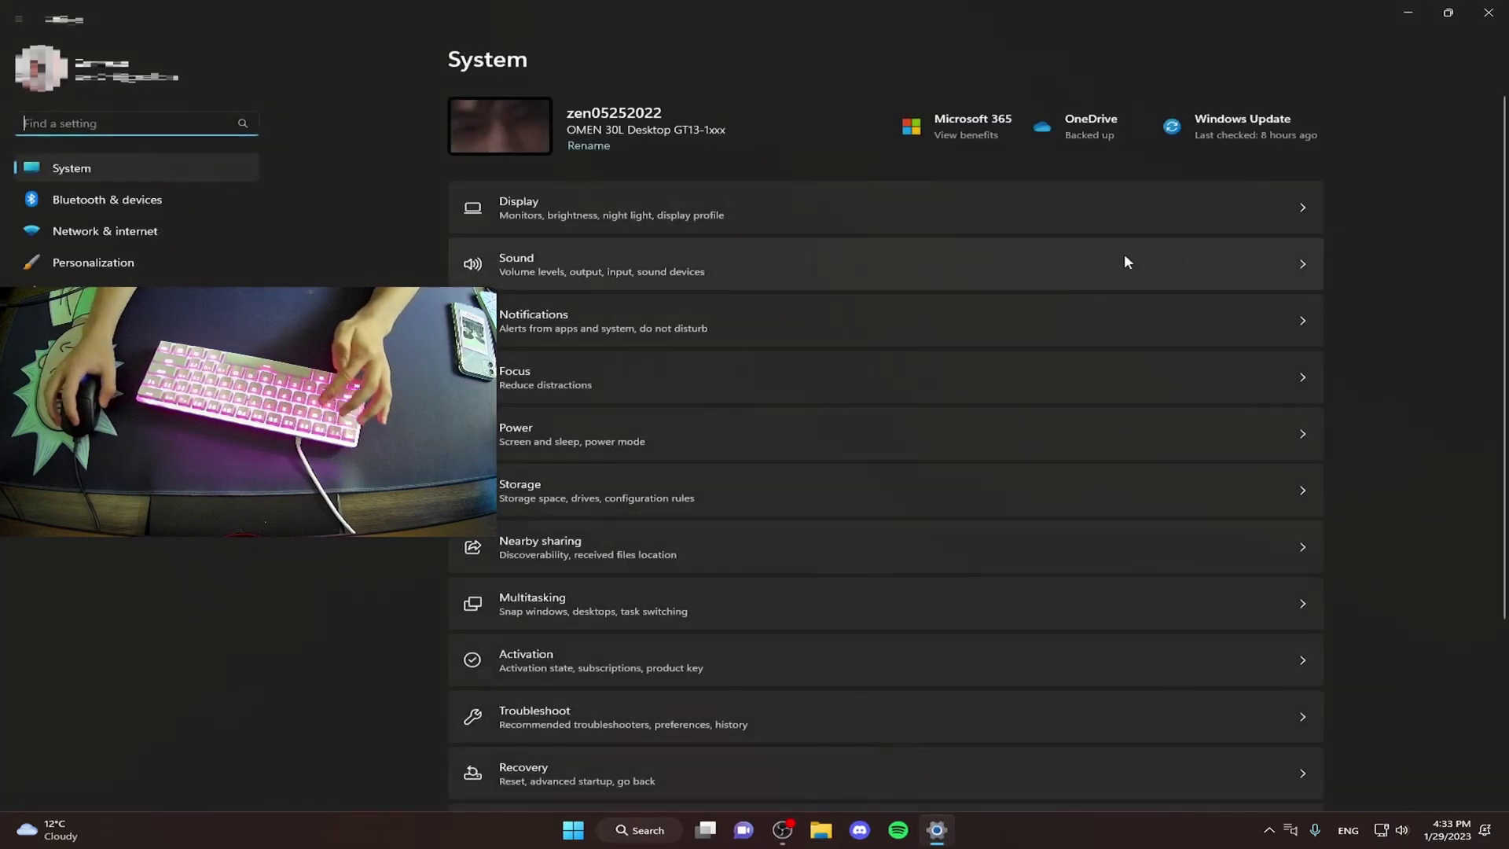
Check under Display > Advanced display that the monitor runs at 240.06 Hz, then go back
scroll(457, 224, "down", 2)
scroll(457, 224, "up", 2)
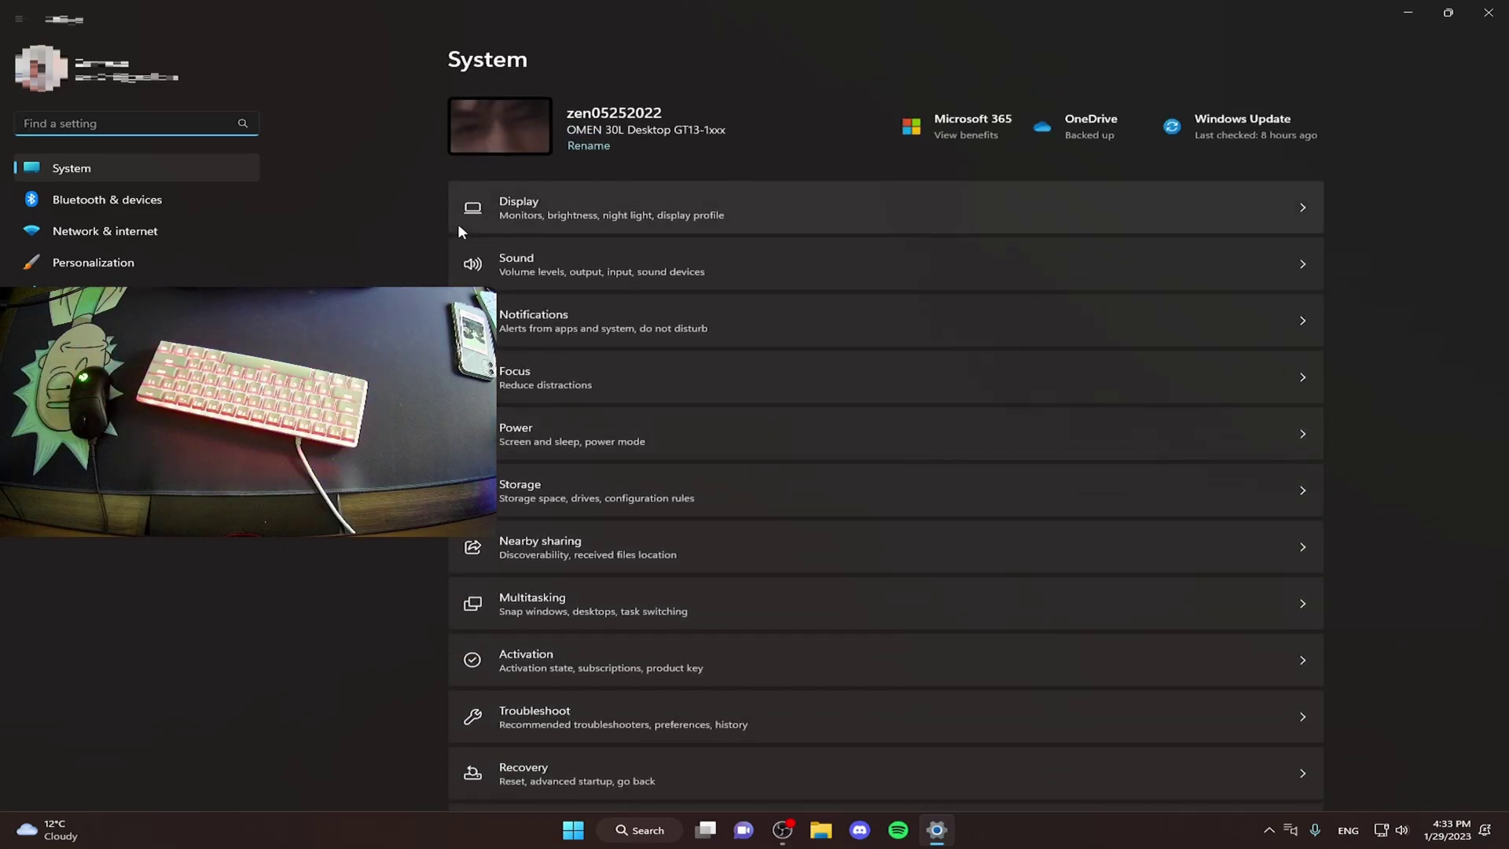
left_click(460, 226)
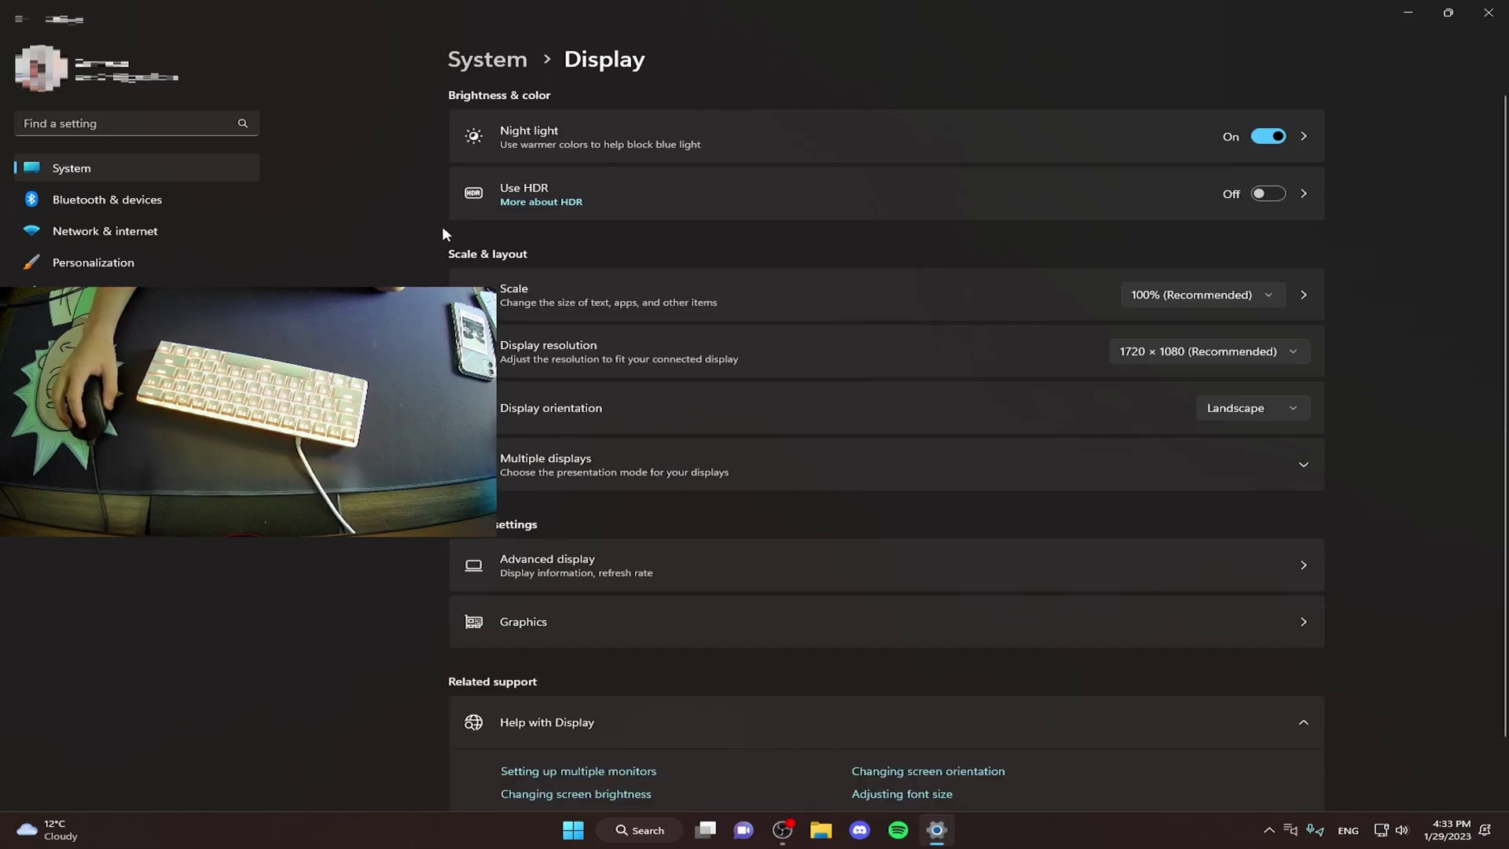
left_click(775, 578)
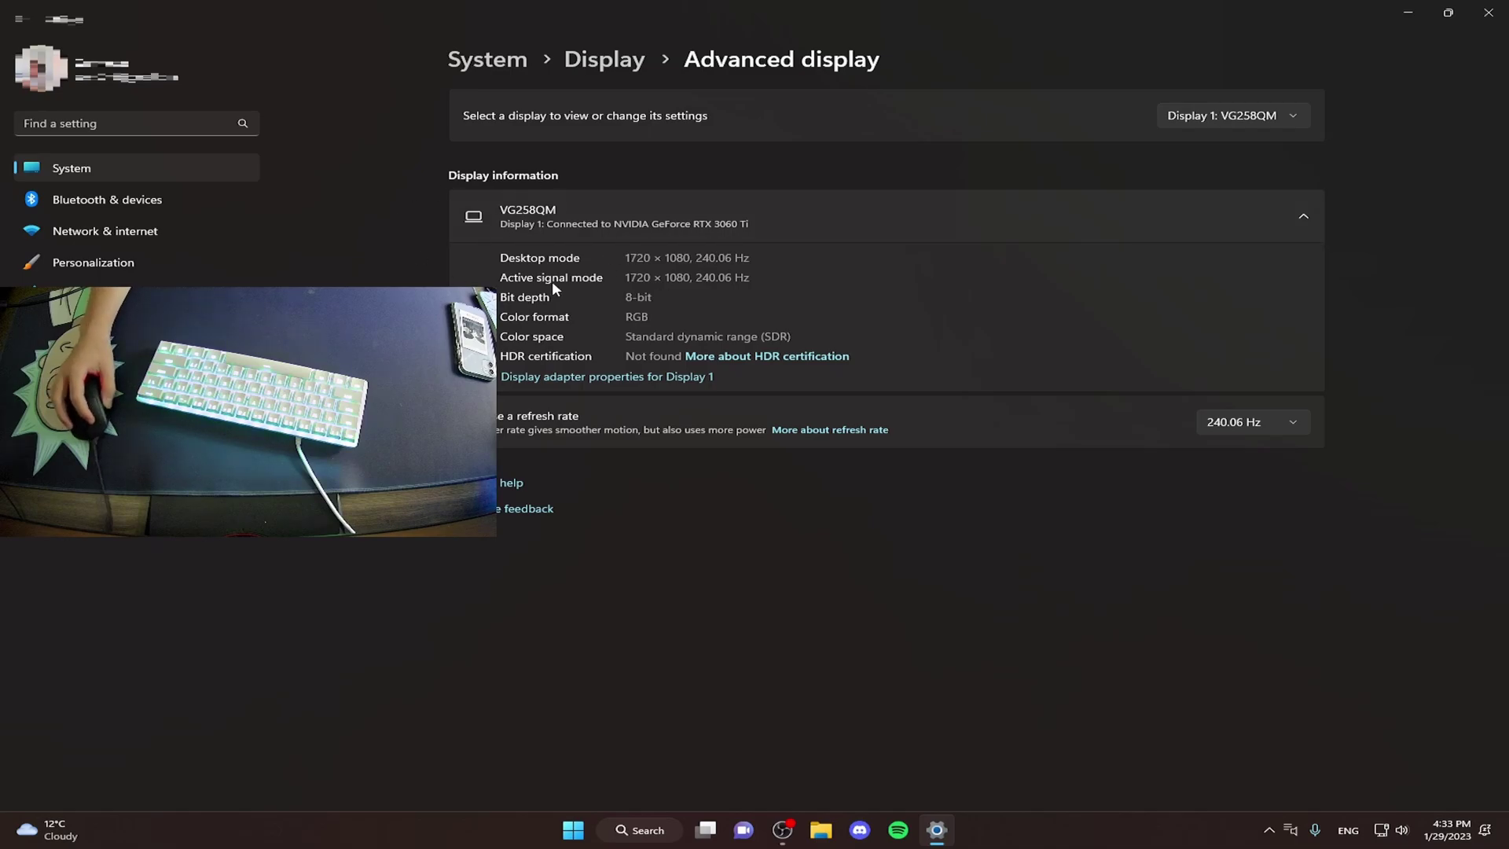
key("alt+Left")
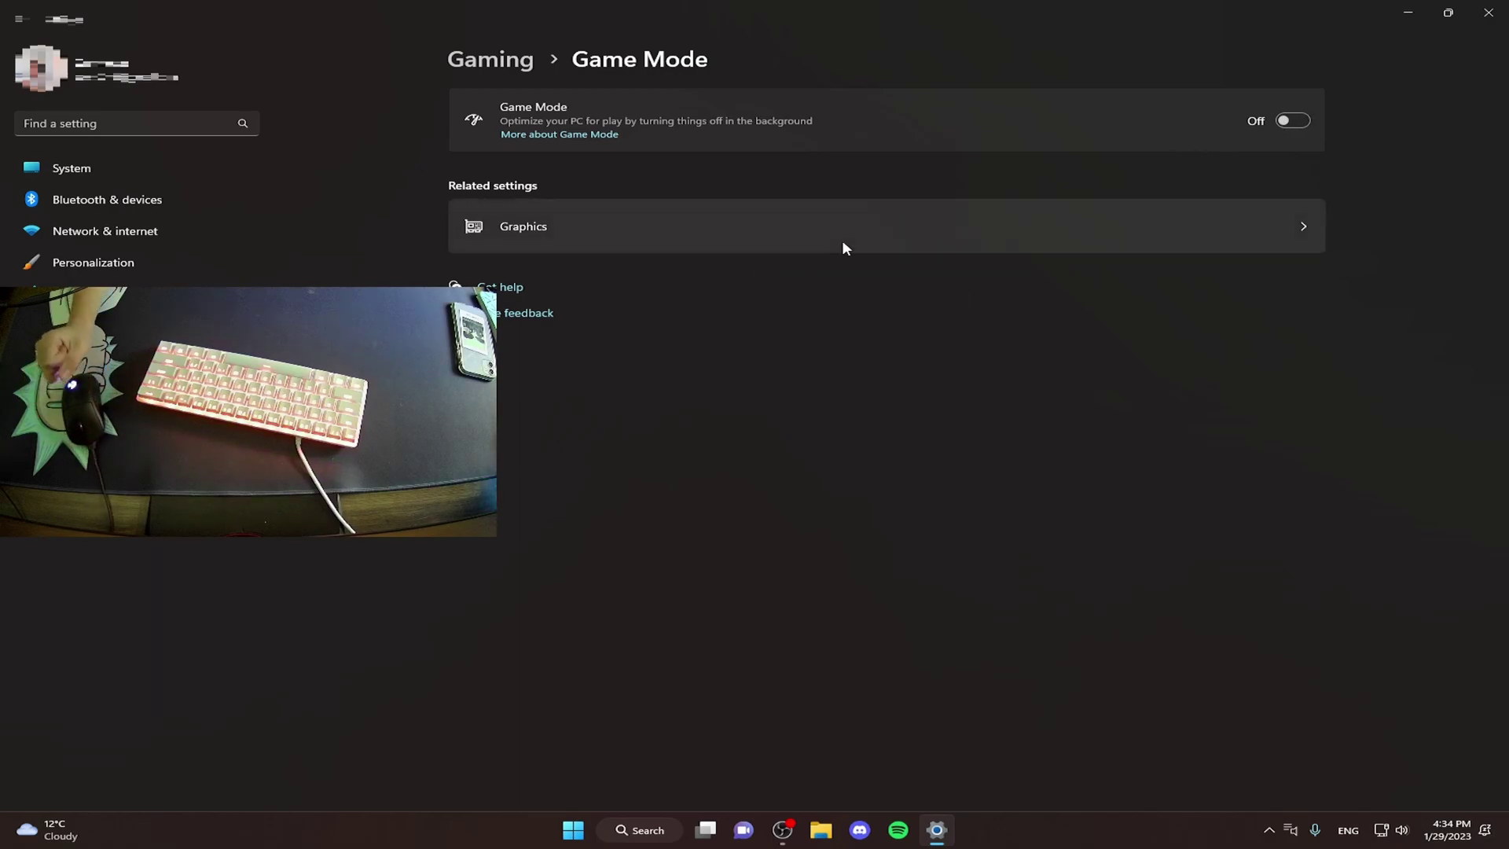
Check the Graphics page (GPU scheduling On), then return via Xbox Game Bar to Gaming
left_click(620, 223)
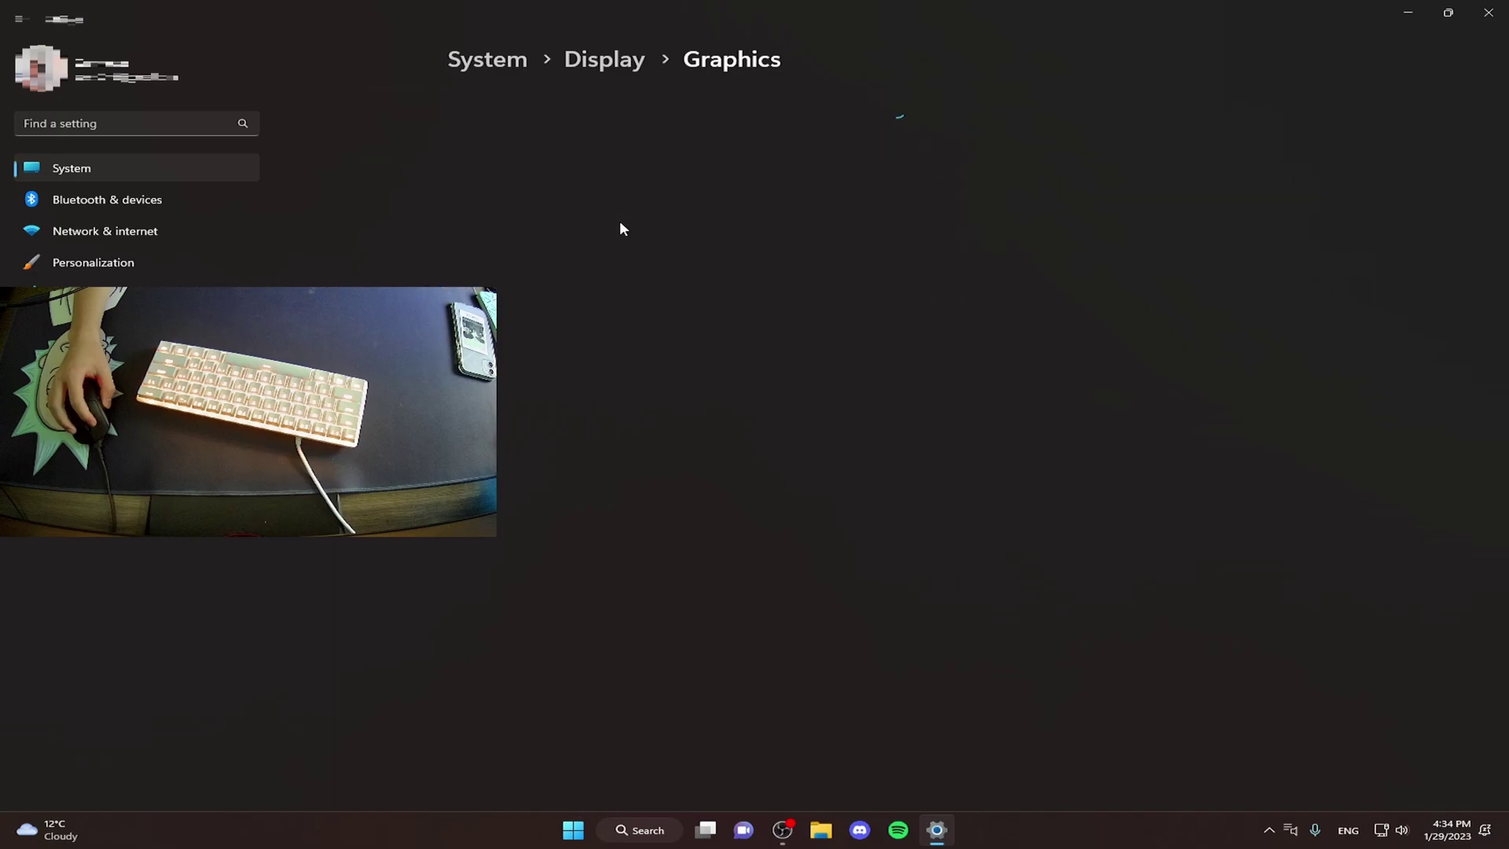
key("alt+Left")
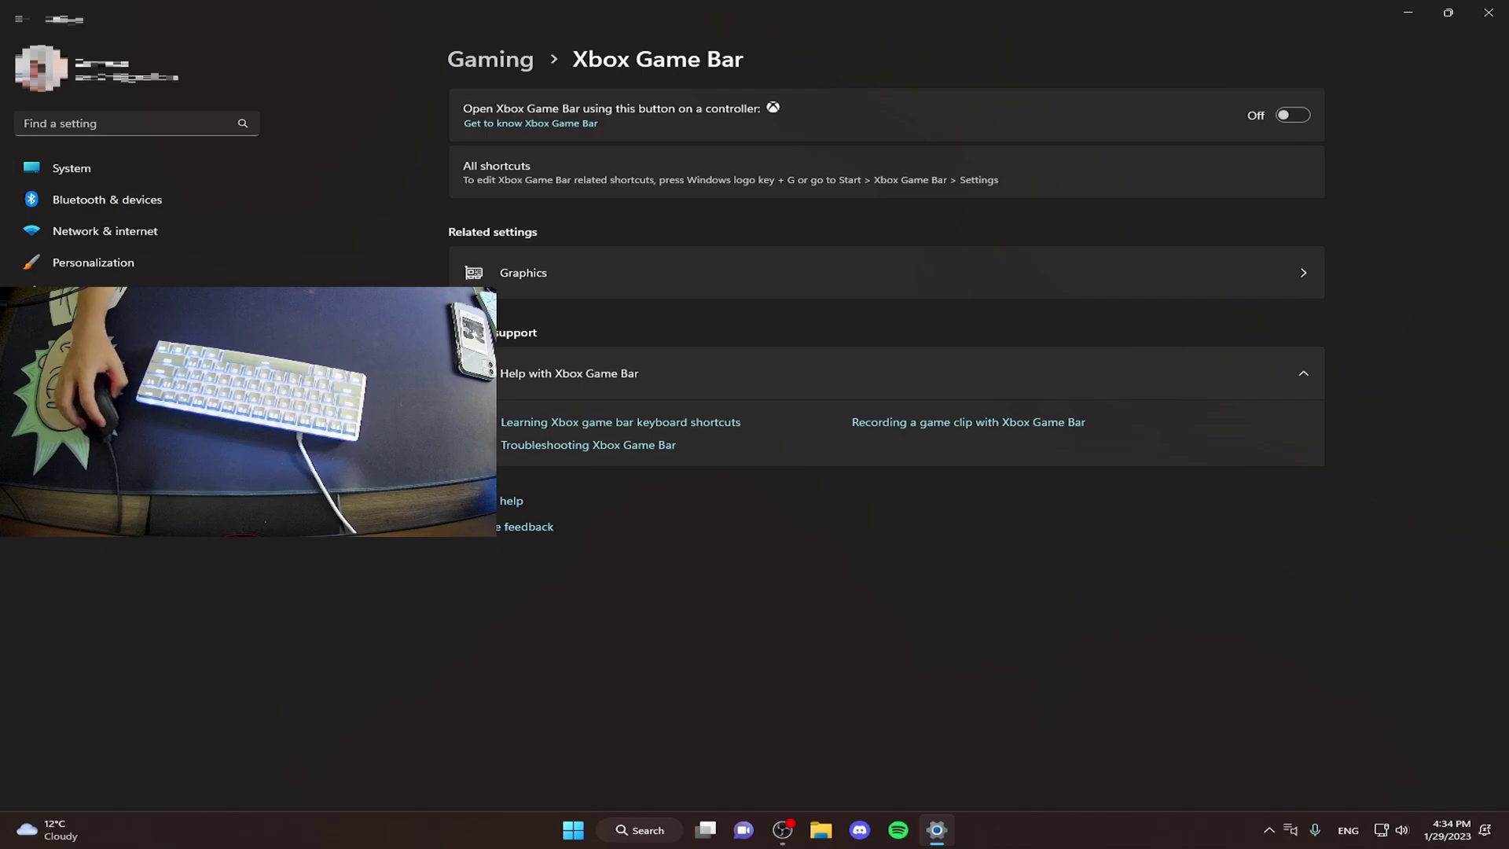
key("alt+Left")
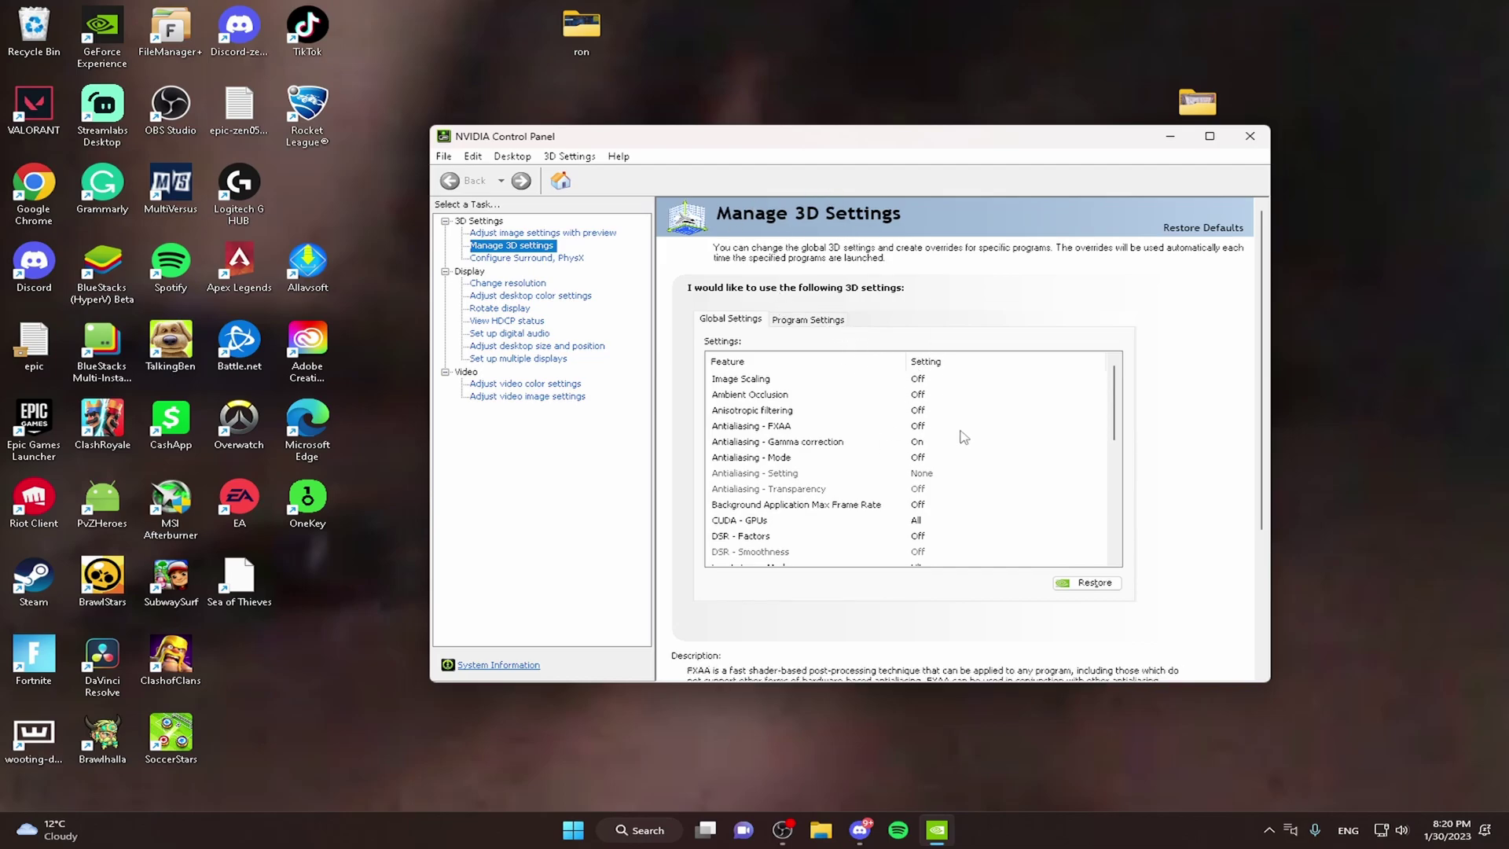
Scroll through the Global Settings list in NVIDIA's Manage 3D settings
scroll(865, 450, "down", 1)
scroll(860, 447, "down", 2)
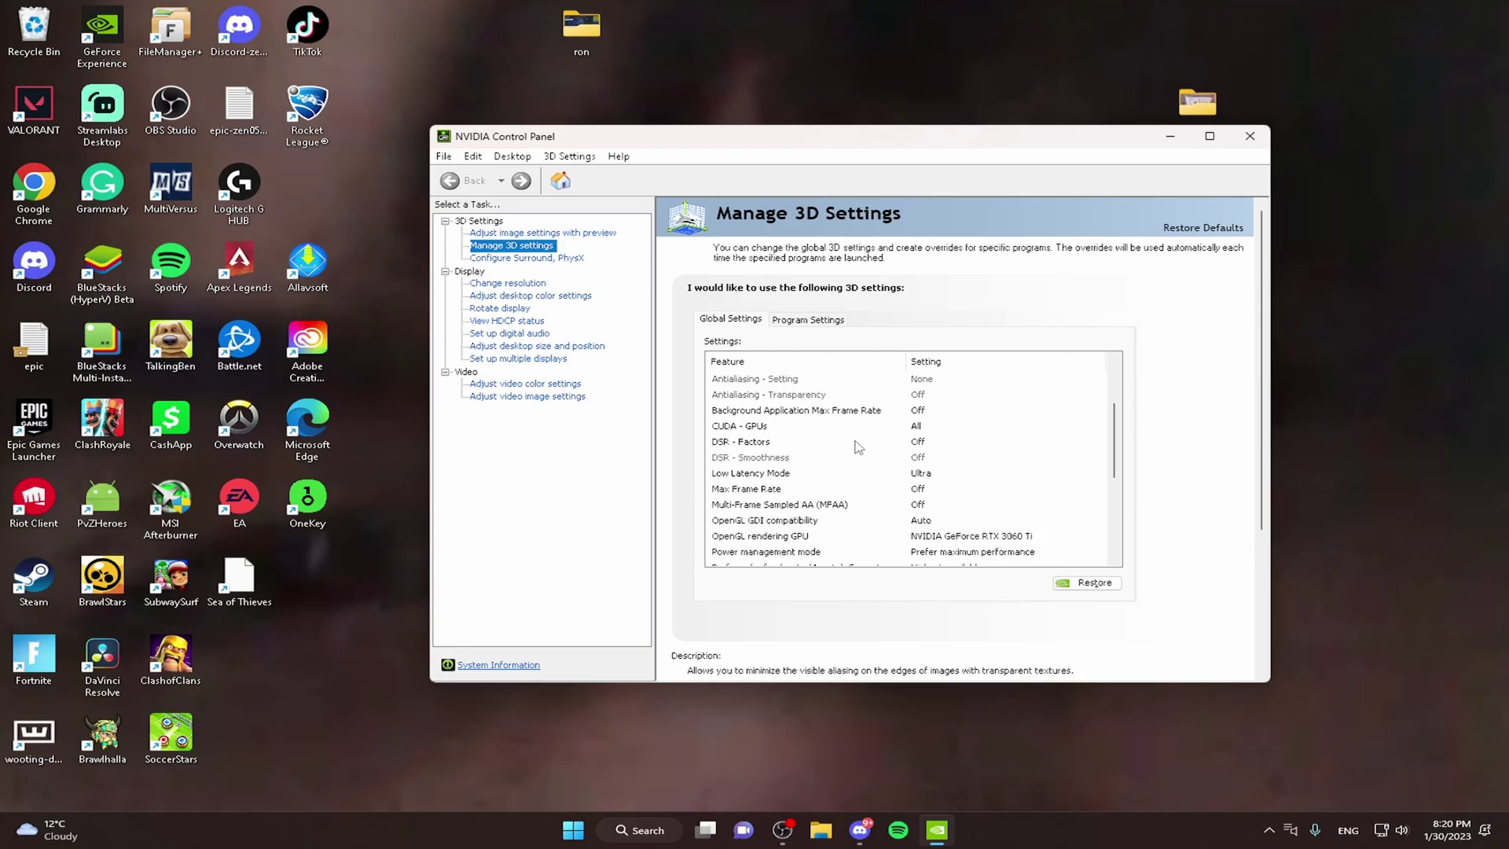
scroll(859, 446, "down", 1)
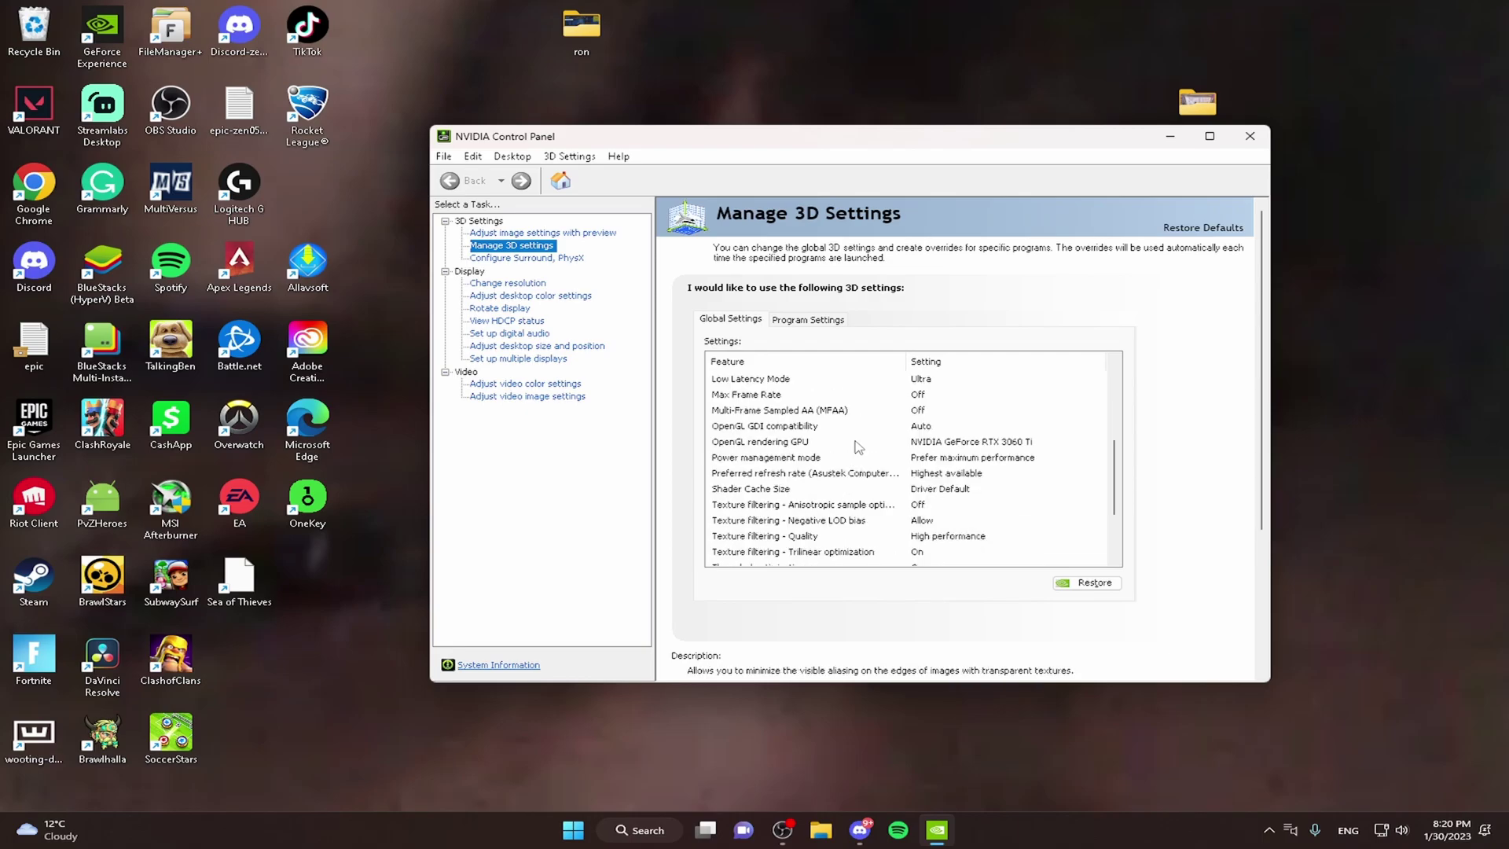
scroll(859, 447, "down", 2)
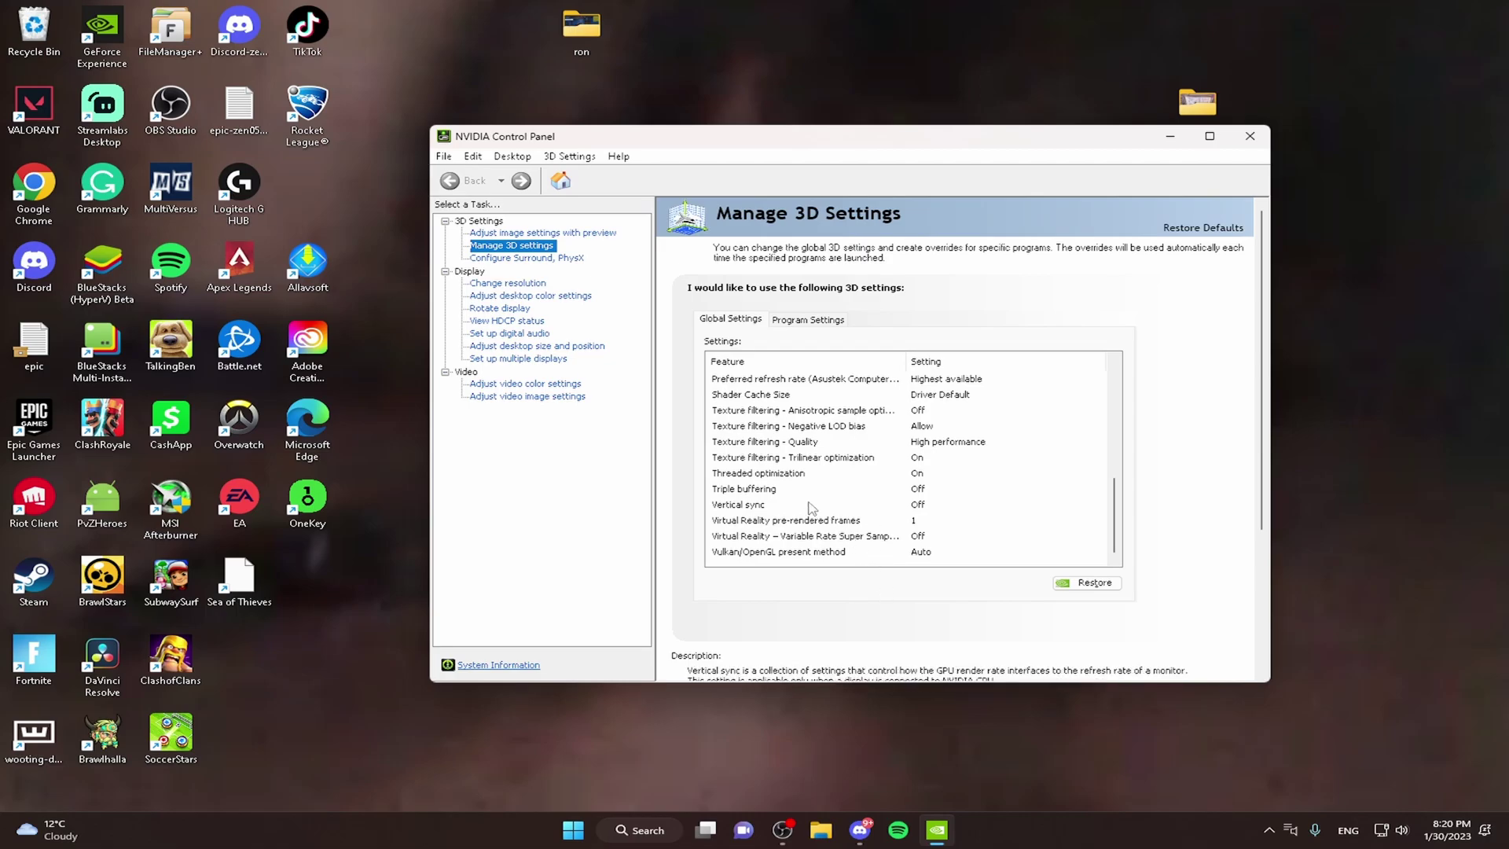
Show the Change resolution page confirming 1720 × 1080 at 240Hz
left_click(515, 285)
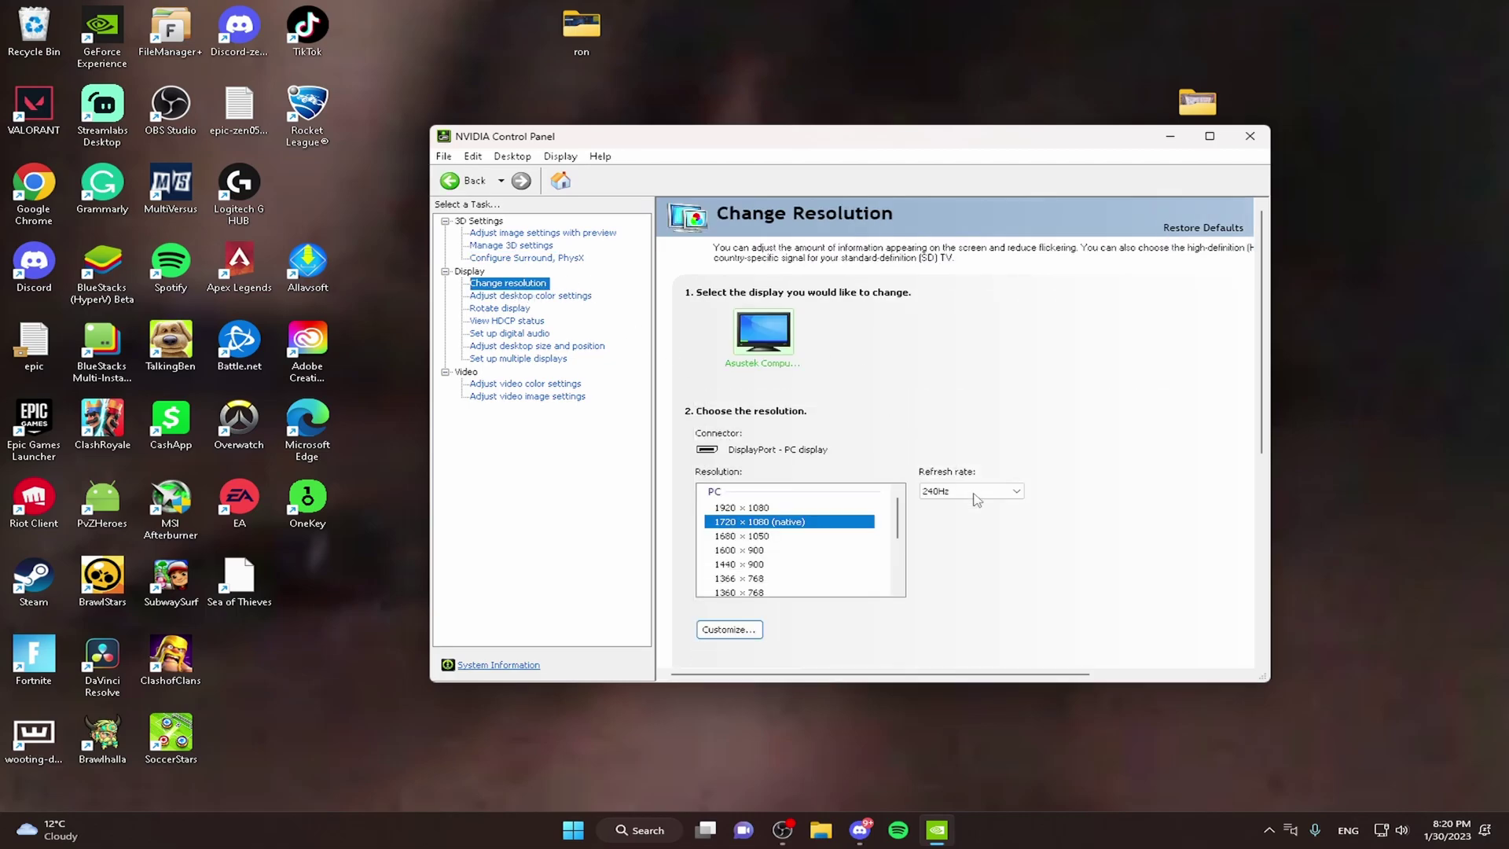
scroll(979, 503, "down", 2)
scroll(990, 546, "down", 5)
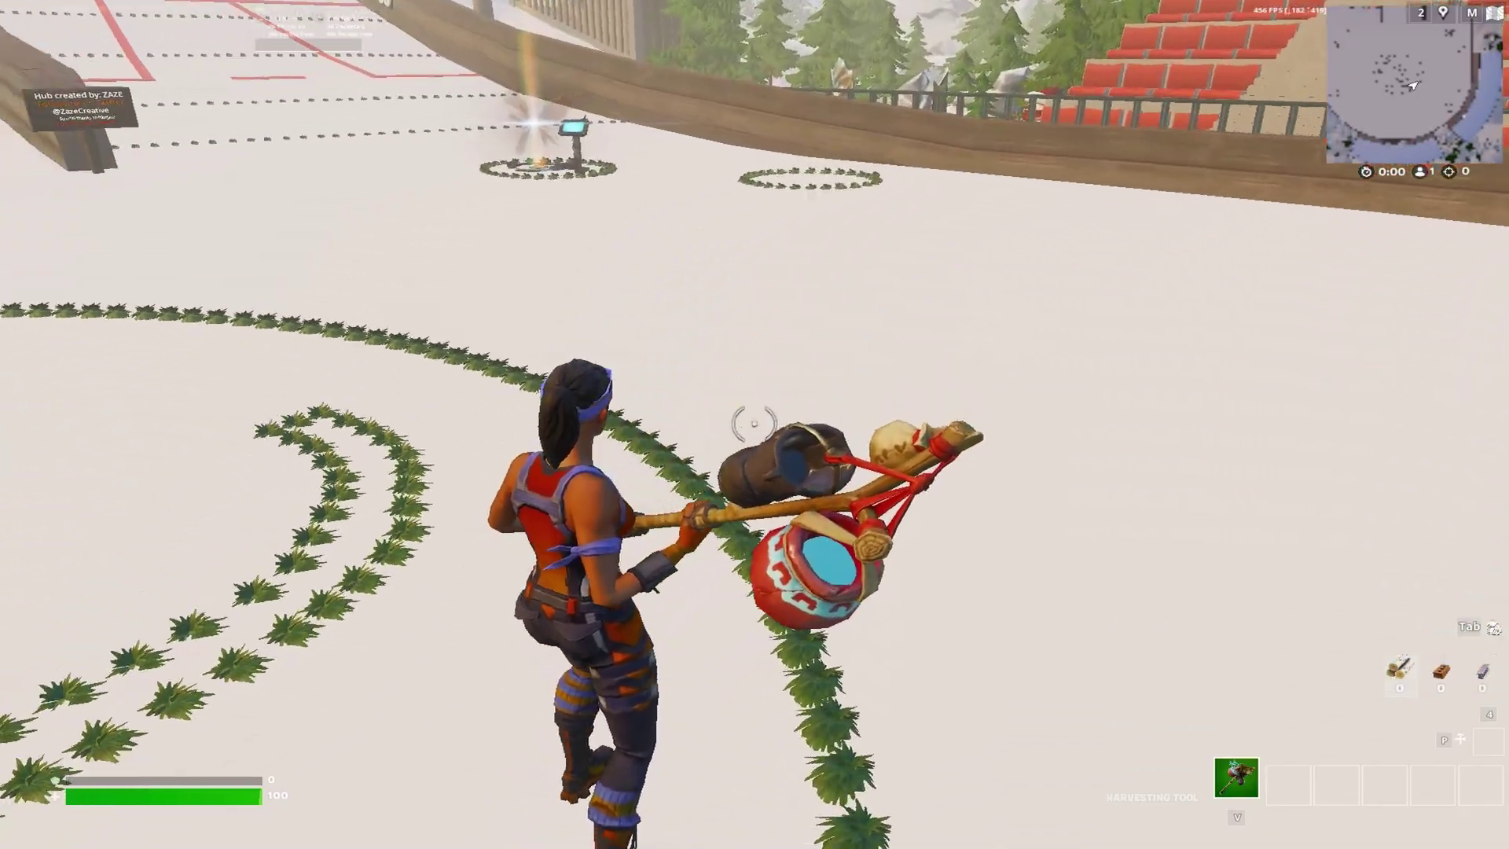
Run onto the Temperate Island pad and start a game on the island
key("w")
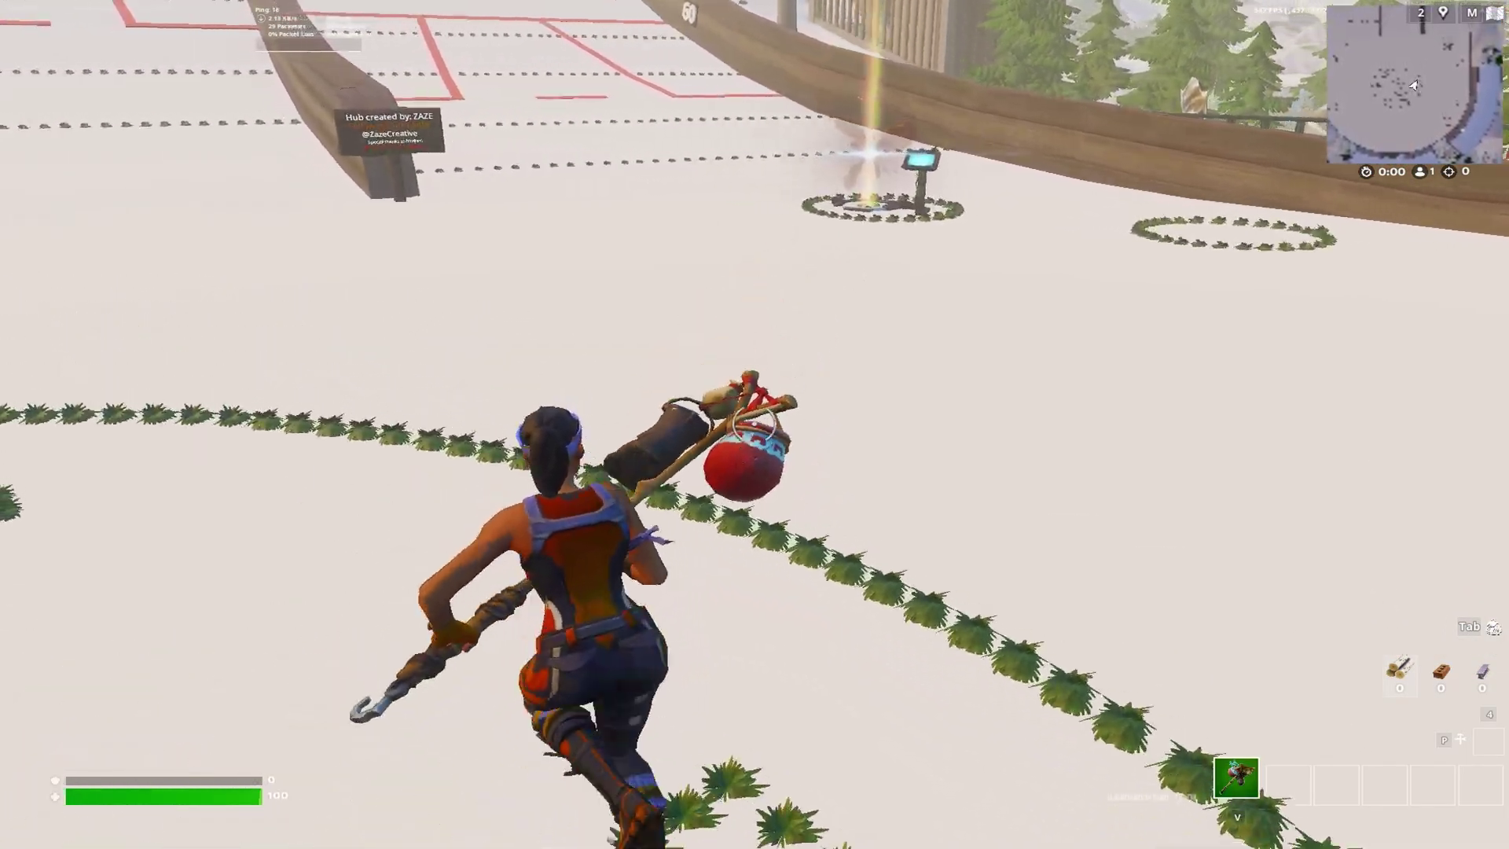
key("w")
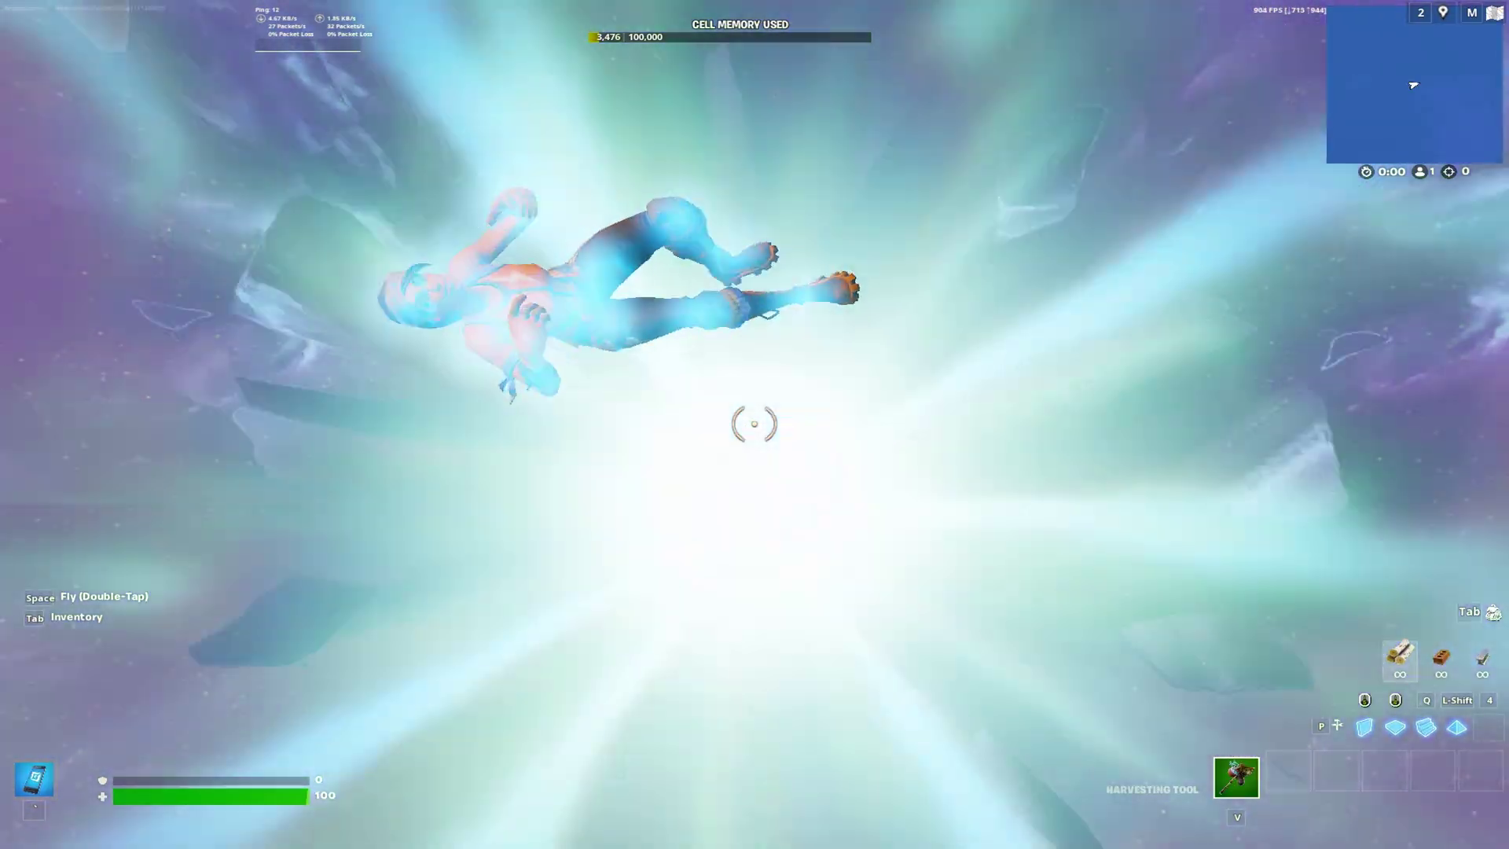
key("Escape")
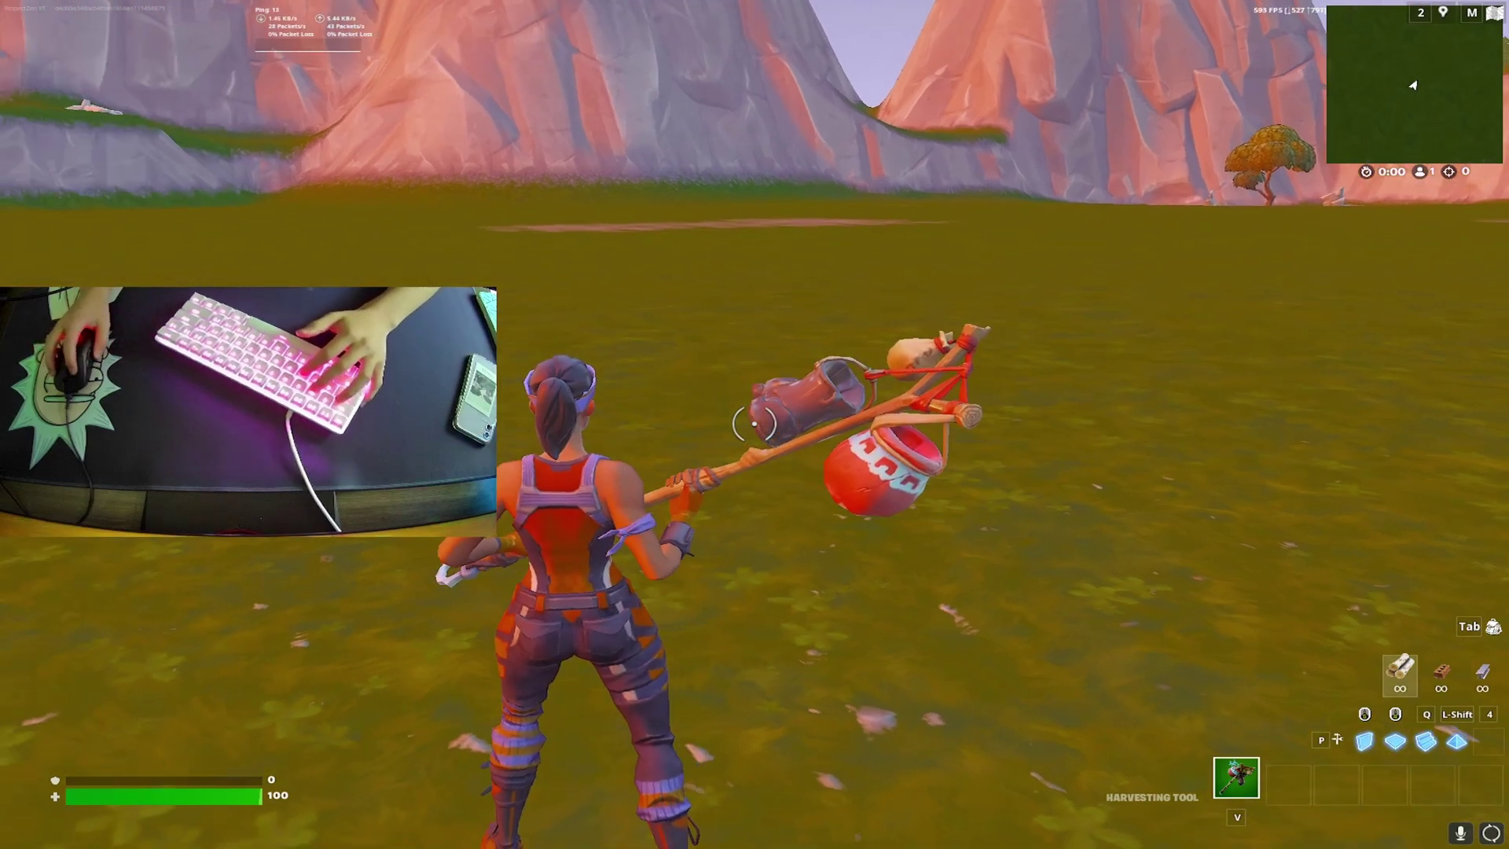
Review Fortnite's Video tab: VSync off, unlimited frame rate, Near view distance, Low textures
key("Escape")
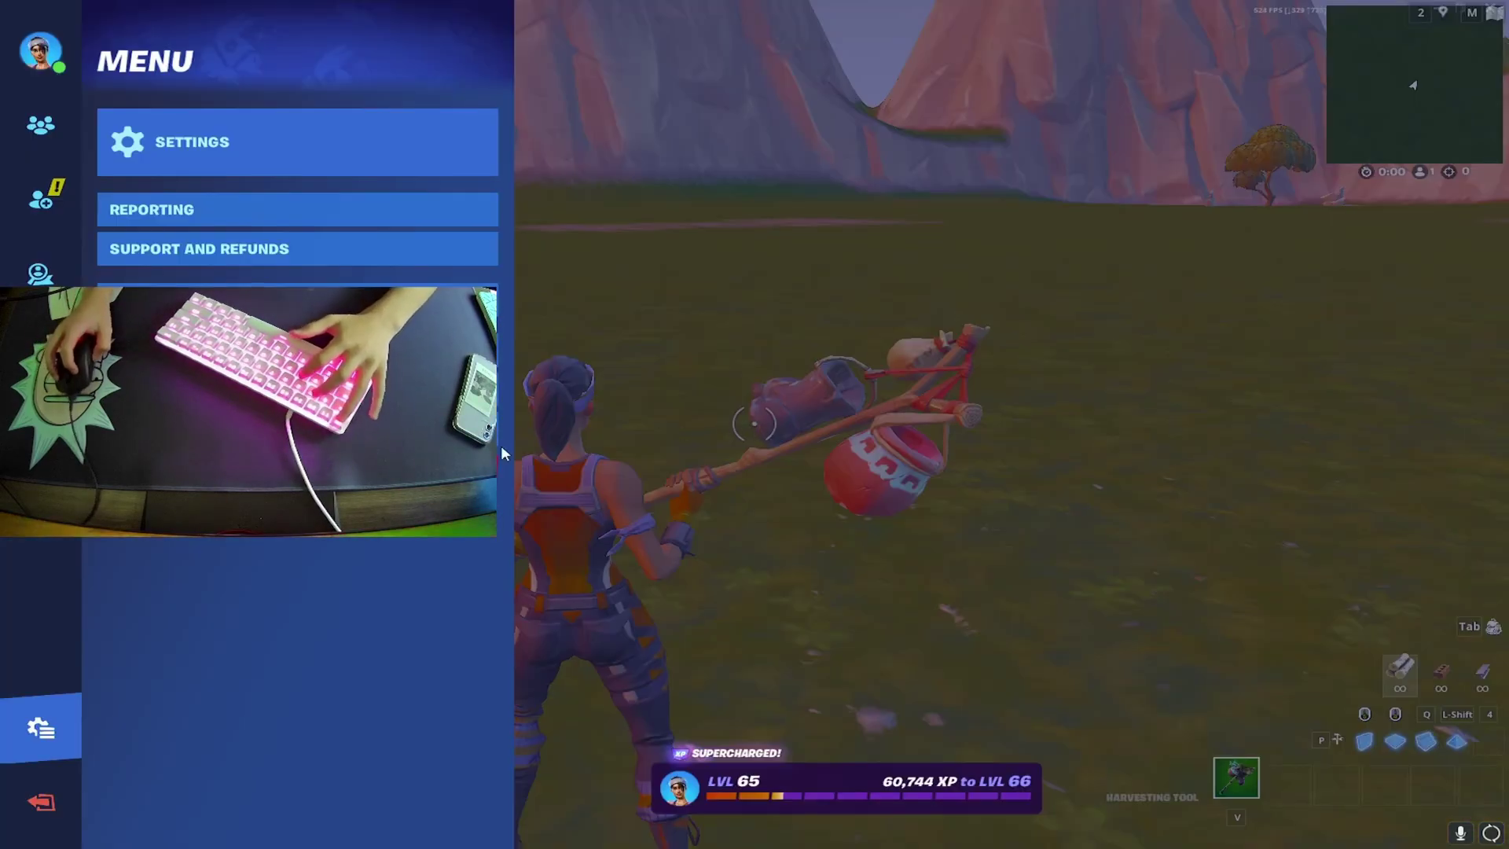
left_click(226, 147)
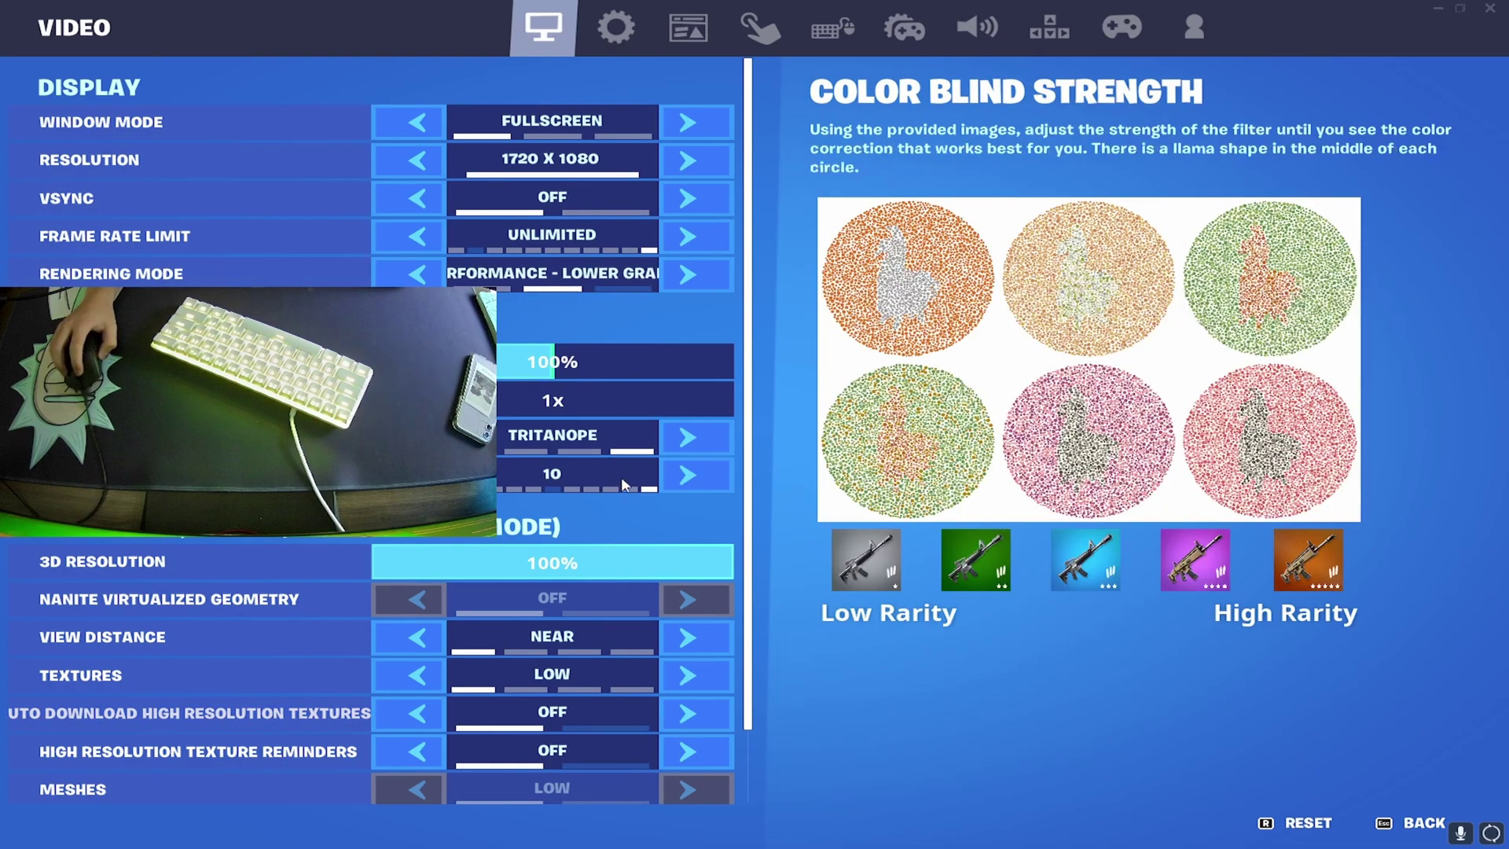
scroll(602, 720, "down", 2)
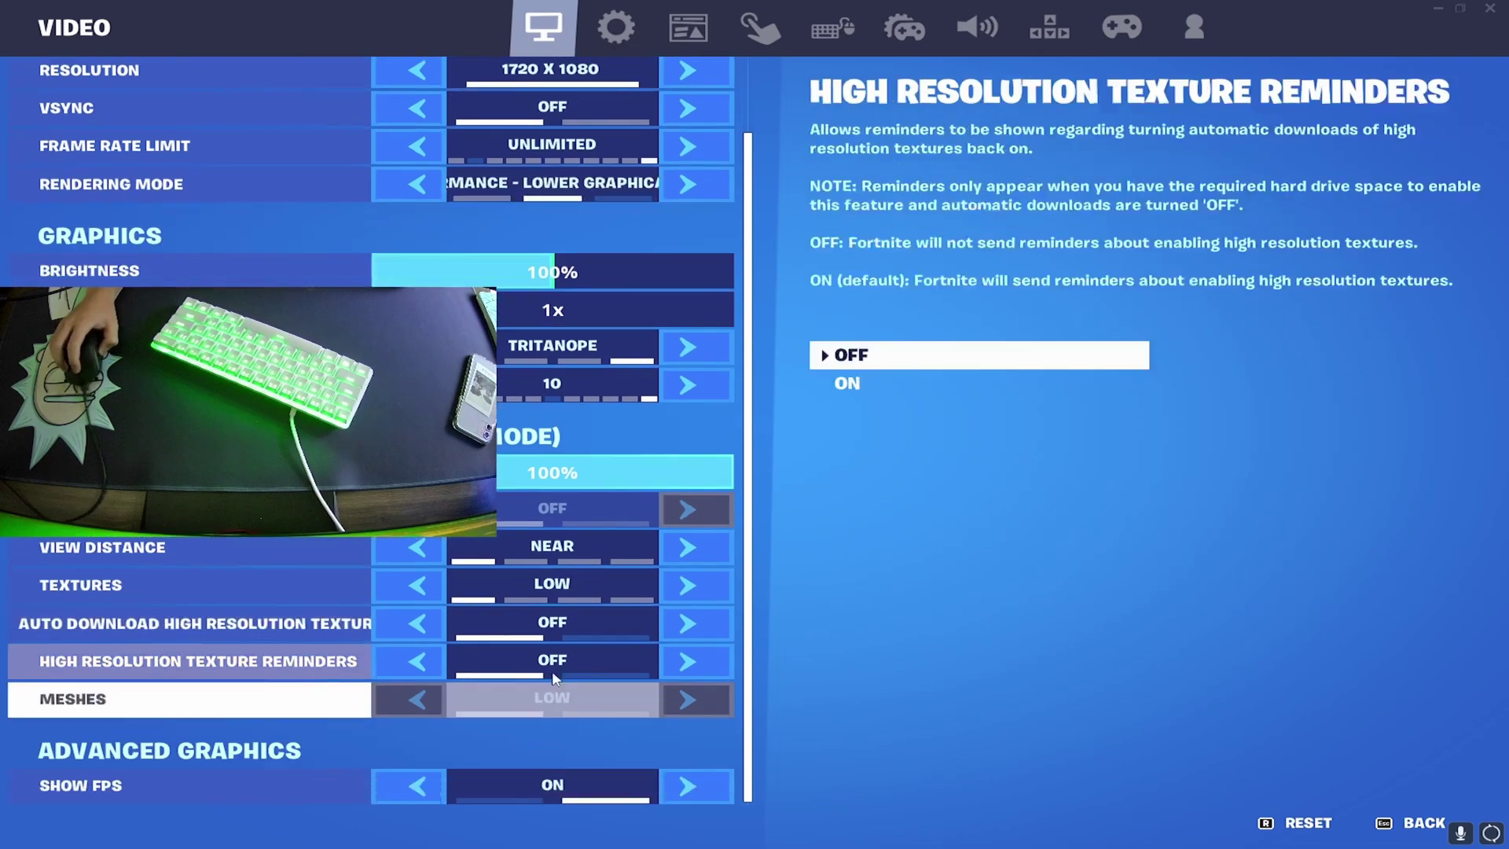
scroll(605, 601, "up", 2)
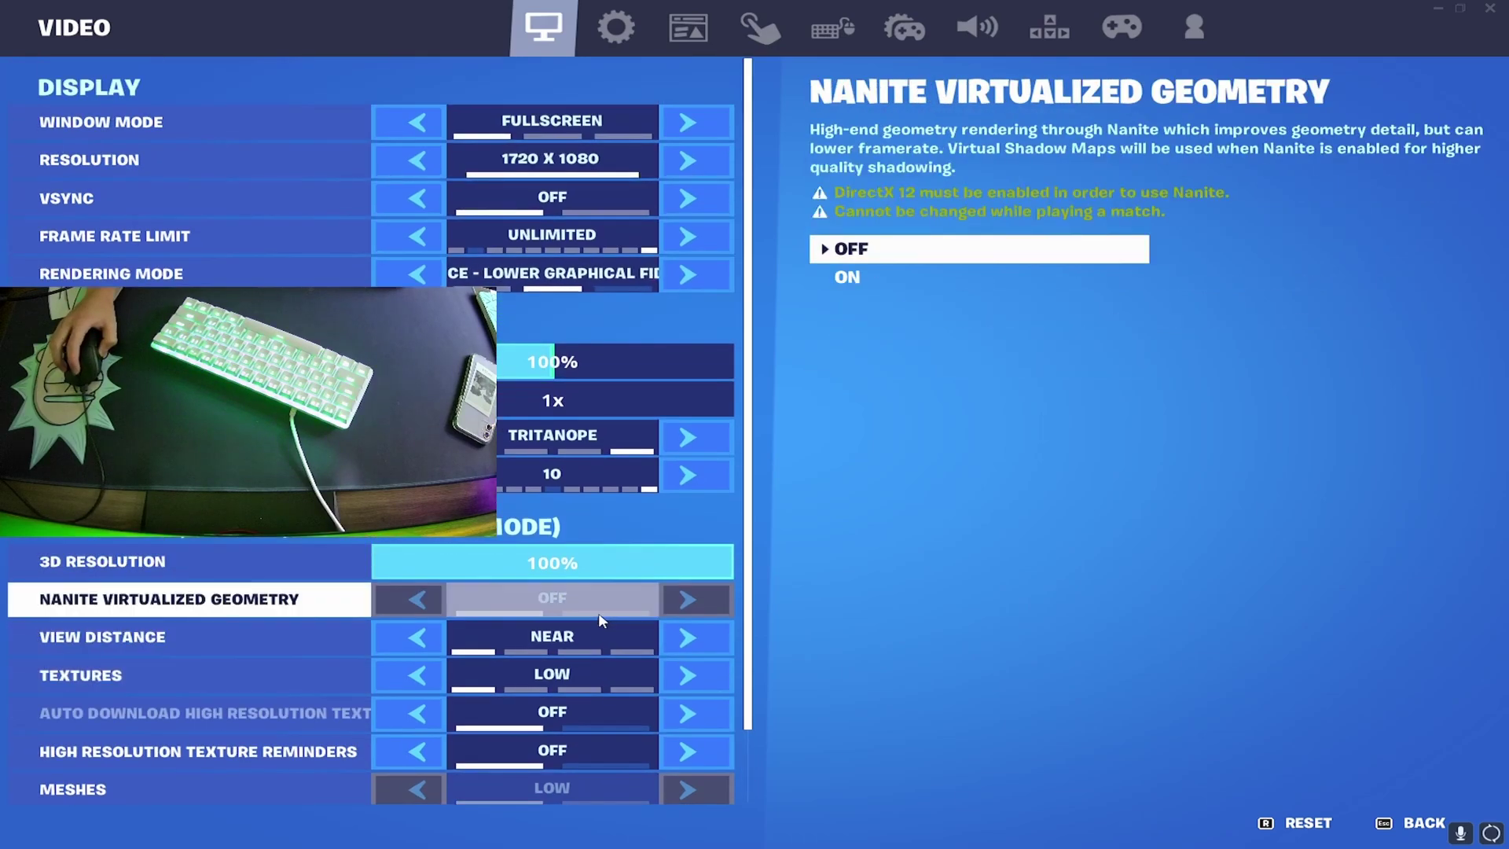